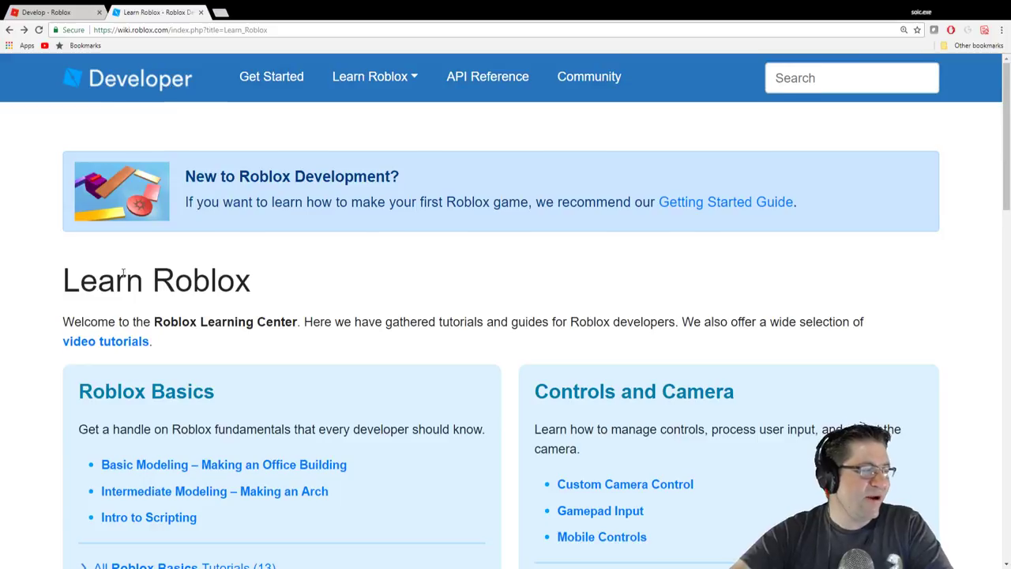
Open the Intro to Terrain tutorial from the full list of Roblox Basics tutorials.
scroll(123, 273, down, 3)
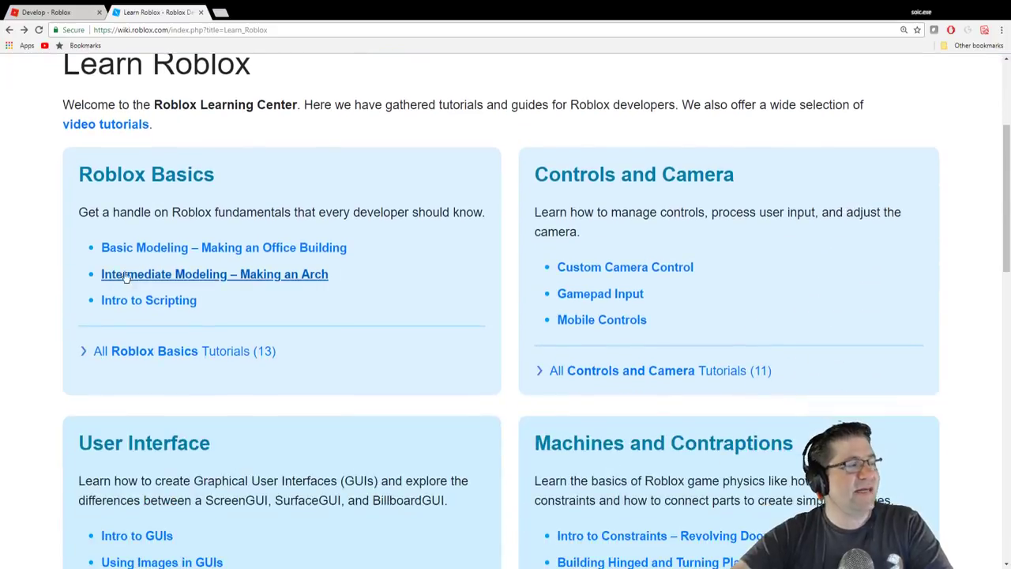
click(130, 351)
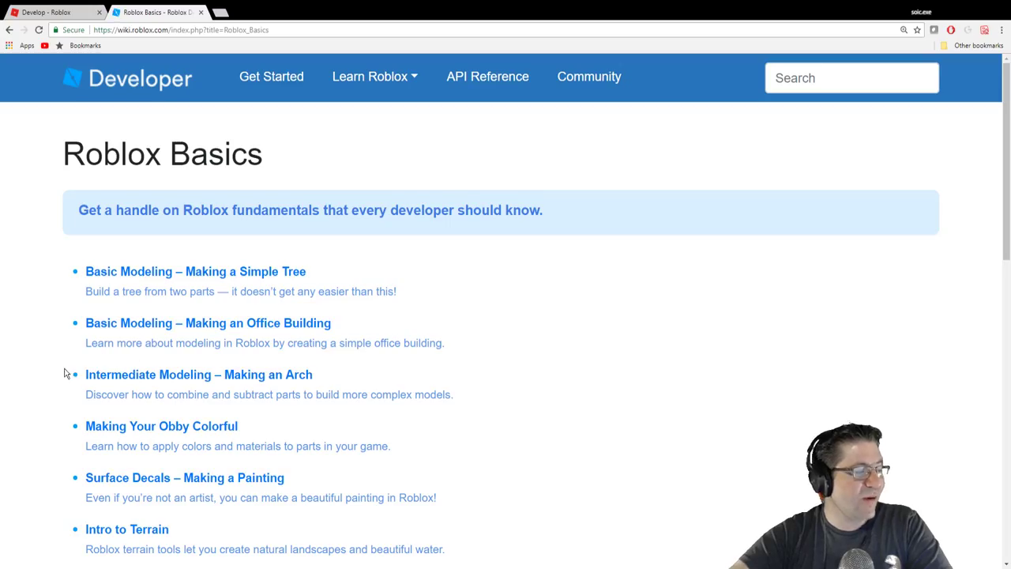
scroll(65, 372, down, 3)
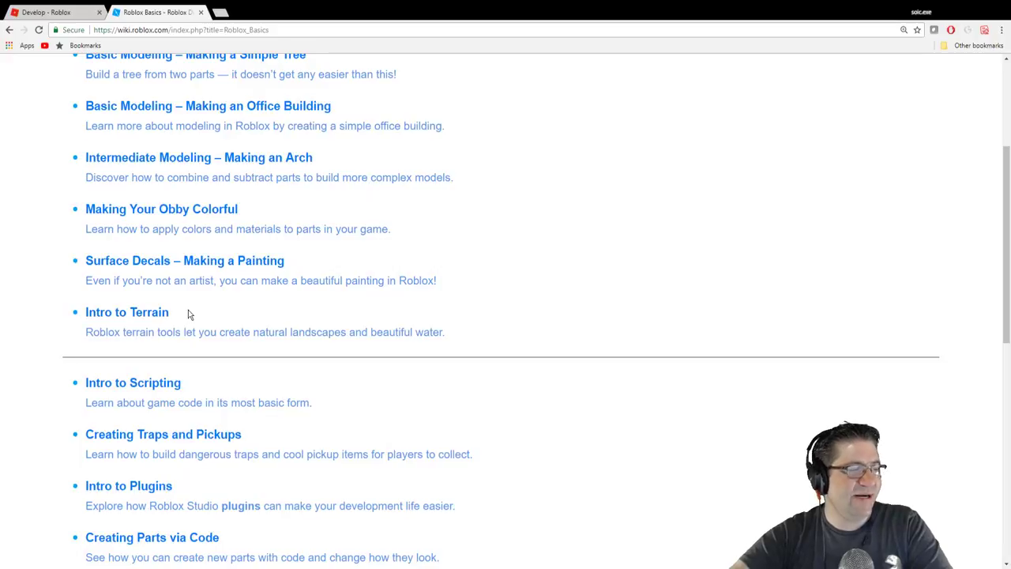
scroll(366, 377, down, 4)
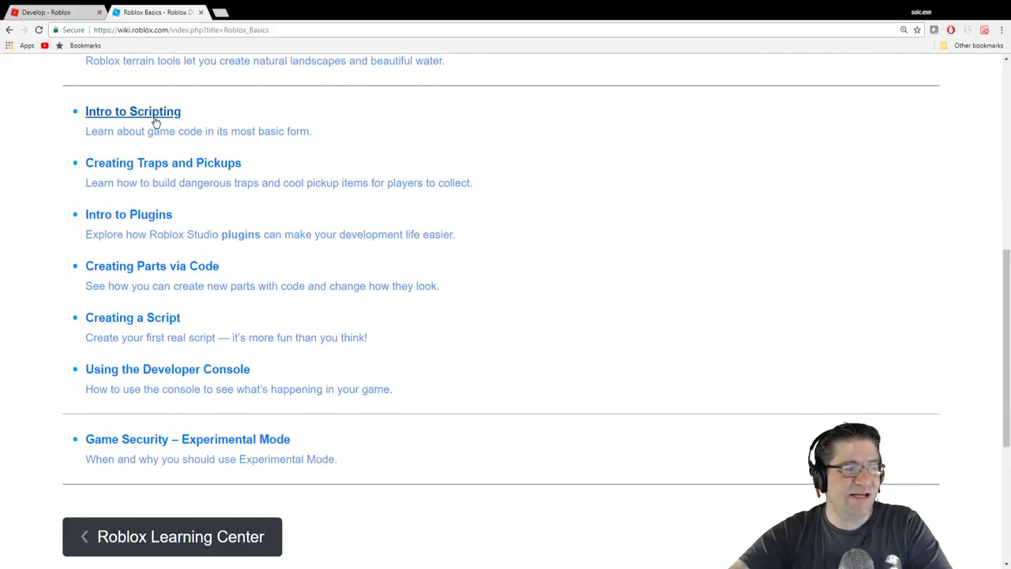
scroll(180, 127, up, 2)
scroll(180, 127, up, 2)
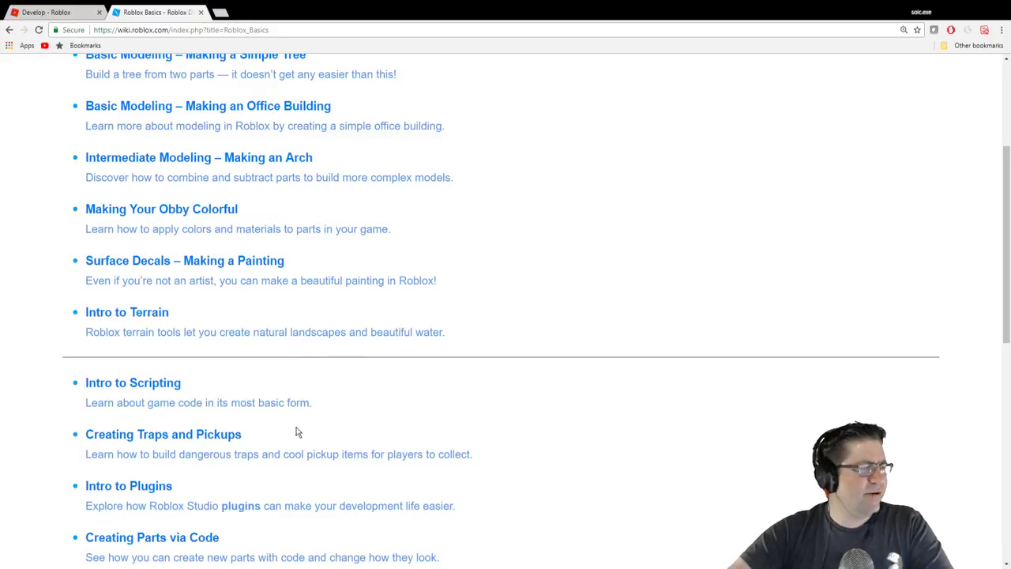
click(158, 313)
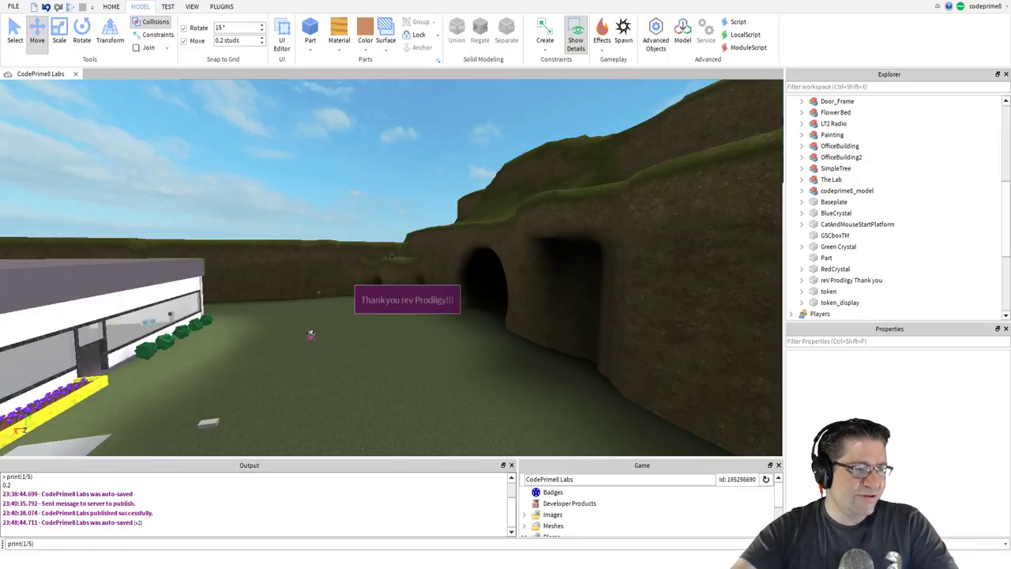
Switch to Roblox Studio and open the Terrain Editor for the CodePrime8 Labs place.
right_drag(338, 253, 337, 258)
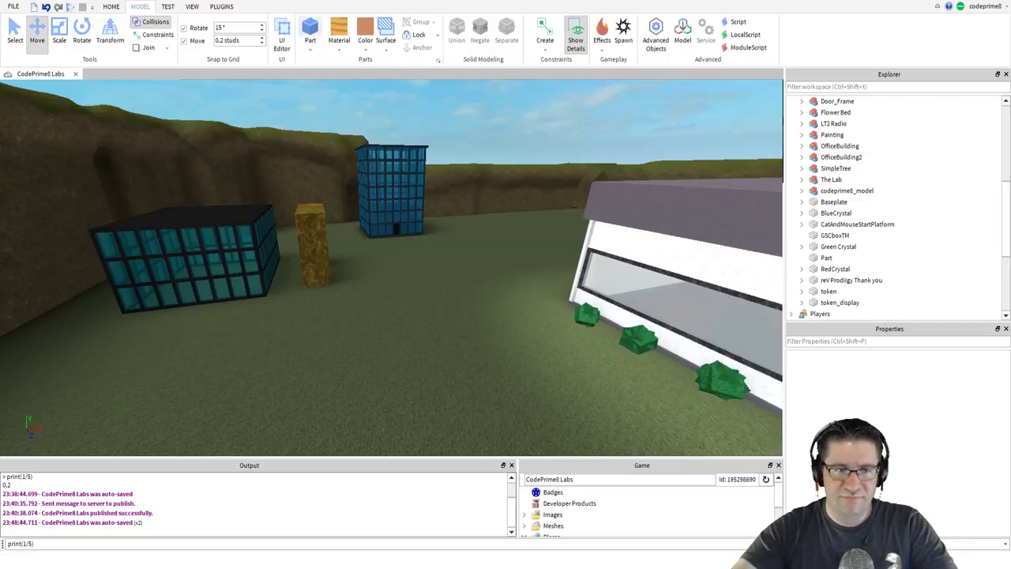
click(112, 6)
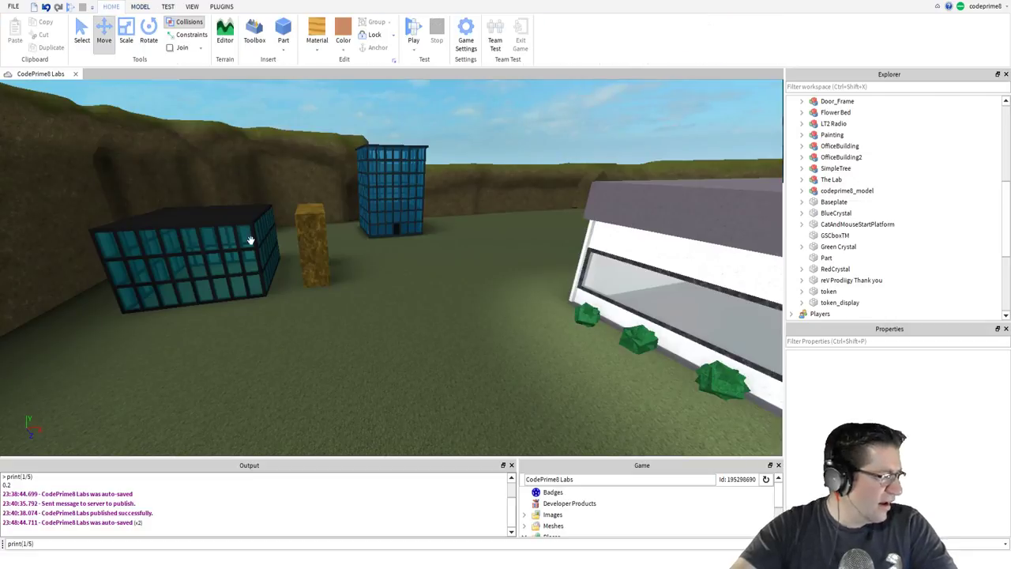
click(225, 35)
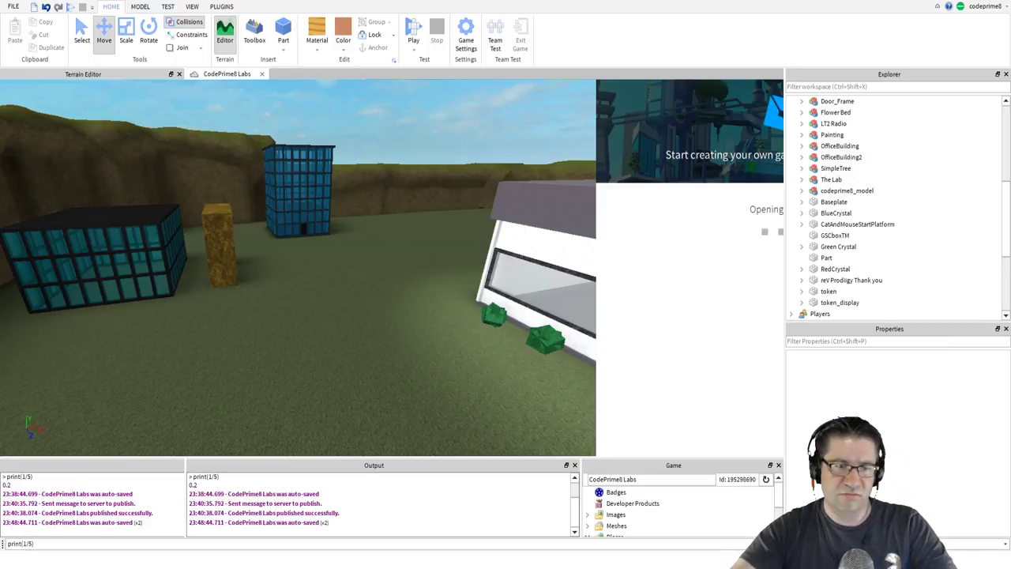
Look over the terrain walls, caves and ground surrounding the buildings in the CodePrime8 Labs map.
scroll(176, 304, down, 2)
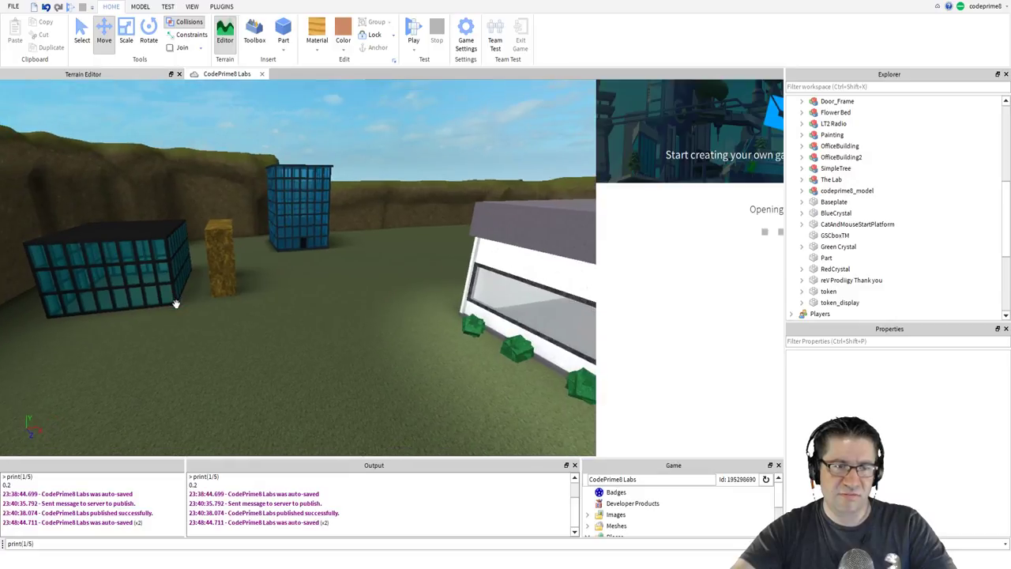
right_drag(176, 305, 176, 304)
click(140, 7)
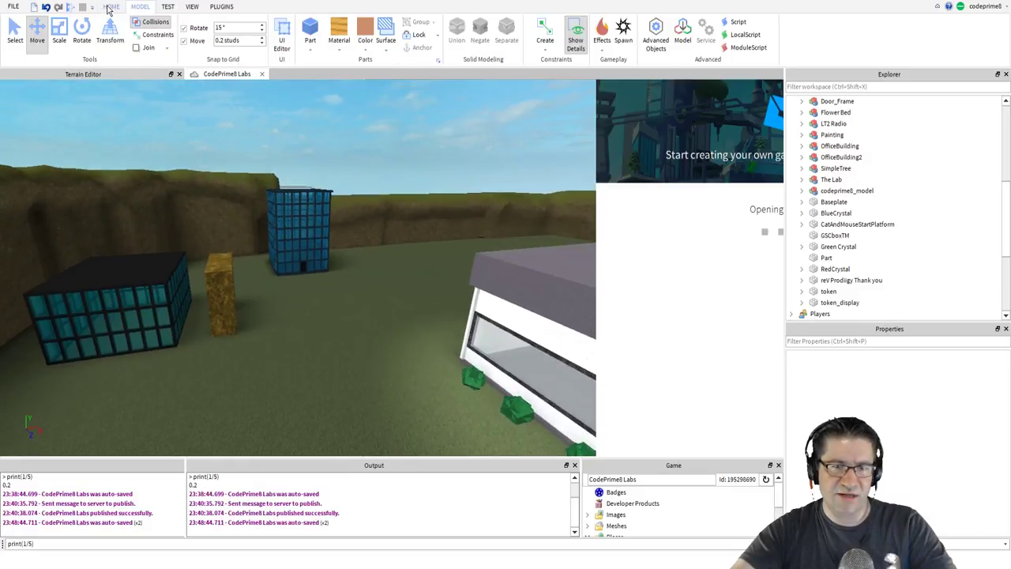
click(112, 7)
right_drag(240, 366, 239, 367)
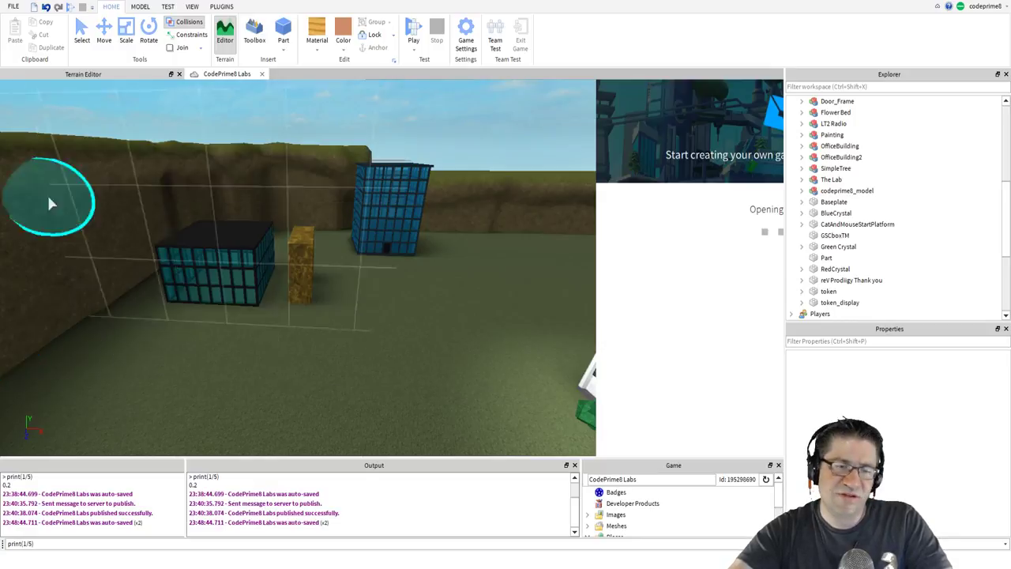
right_drag(230, 248, 230, 247)
key(w)
key(w)
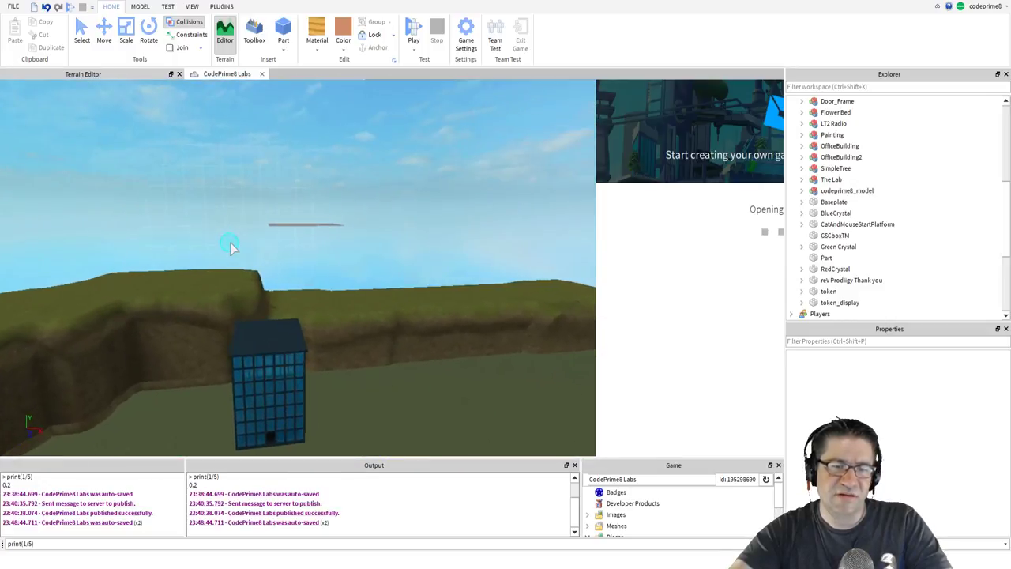
key(w)
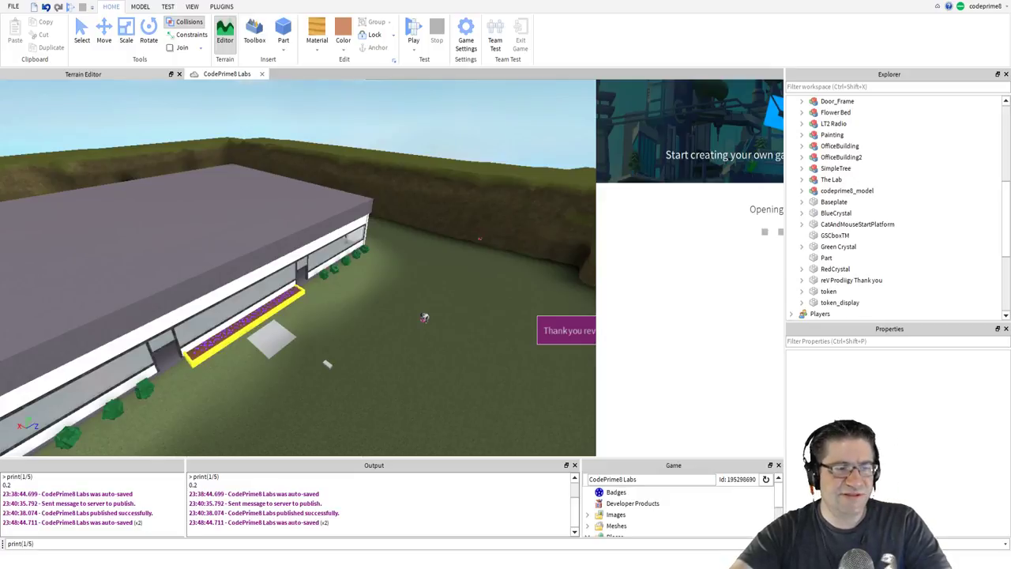
right_drag(379, 278, 379, 277)
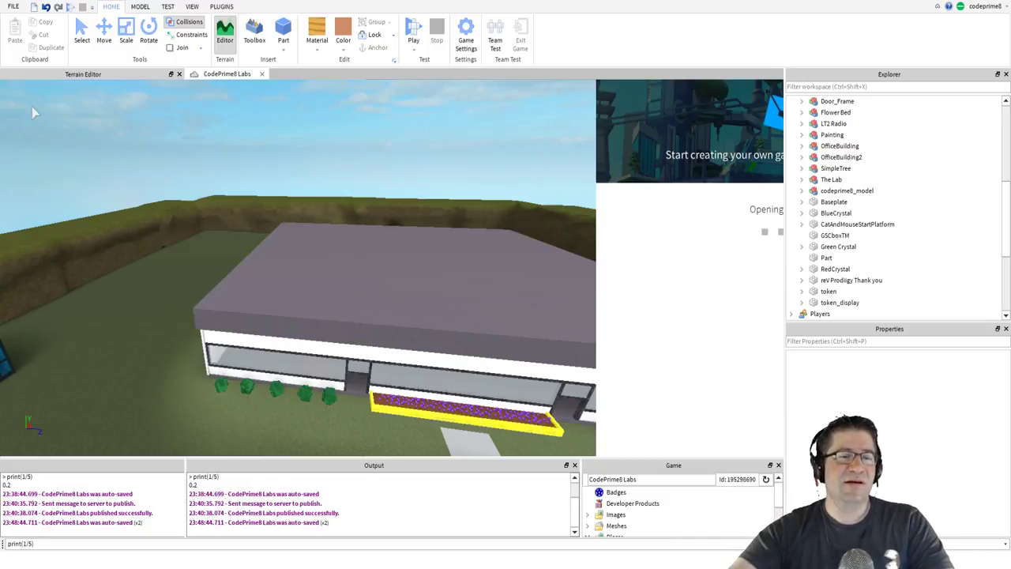
right_drag(169, 252, 171, 255)
key(w)
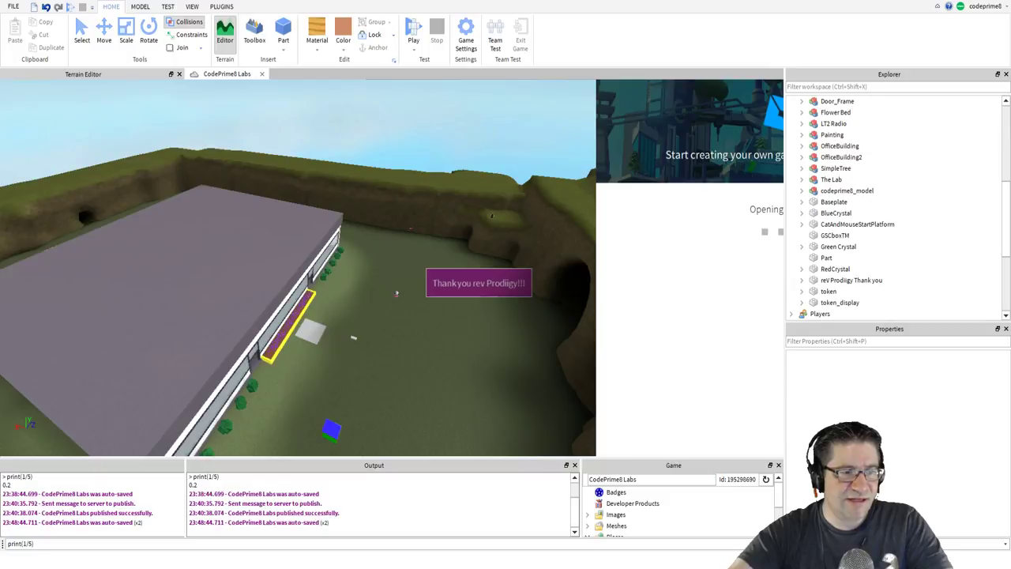
right_drag(315, 327, 315, 327)
key(w)
key(w)
right_drag(300, 251, 297, 257)
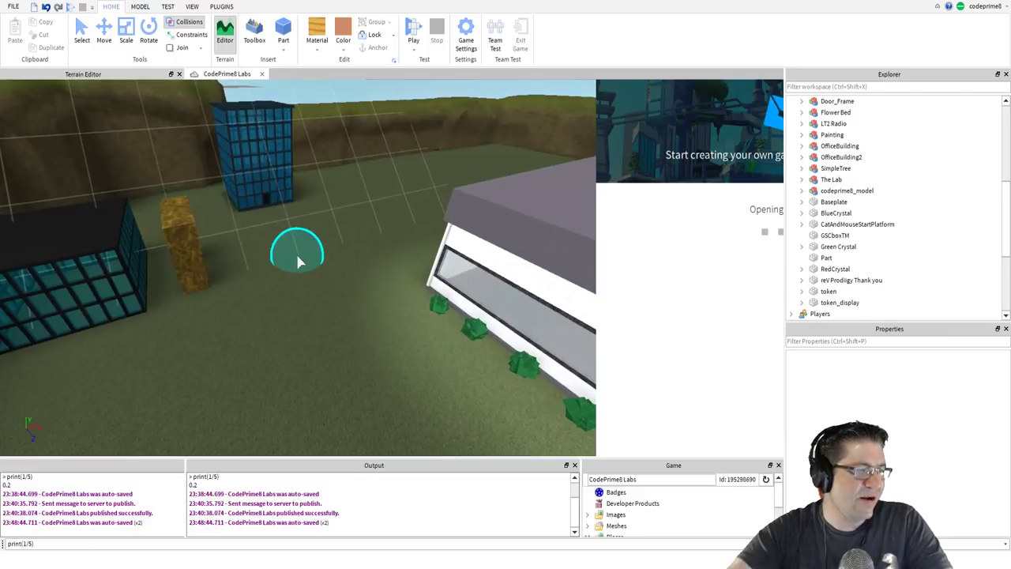
right_drag(297, 257, 294, 259)
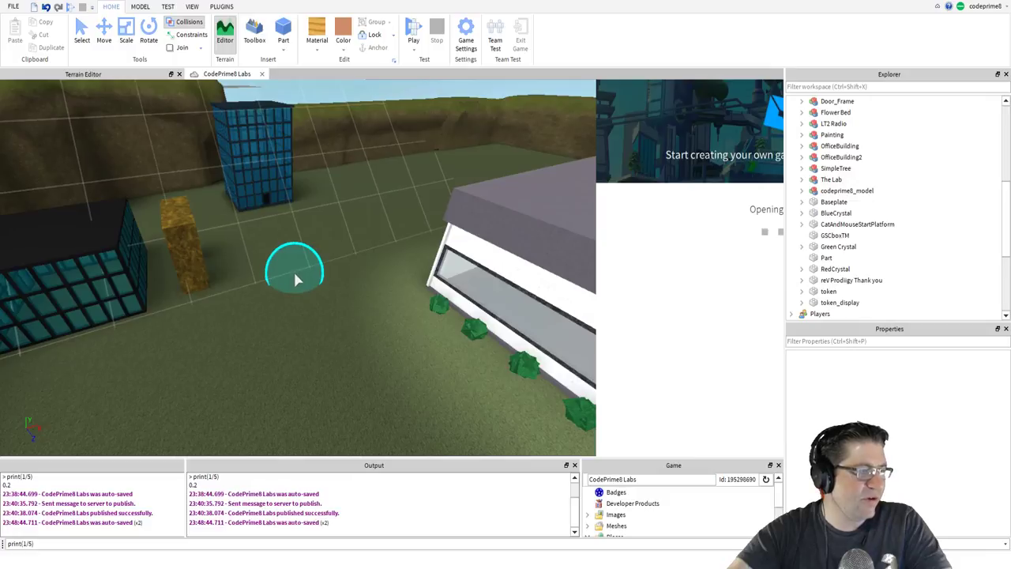
mouse_move(261, 305)
right_down()
mouse_move(214, 303)
mouse_move(219, 314)
right_up()
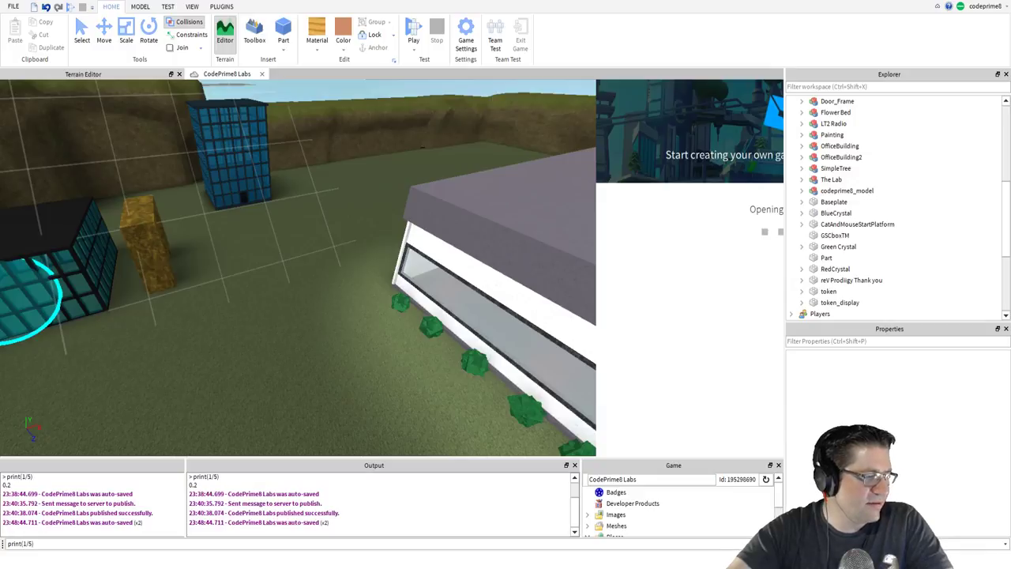
Sculpt the terrain with a long brush stroke along the top of the grassy wall behind the office building.
right_drag(96, 298, 94, 298)
key(w)
scroll(87, 296, down, 1)
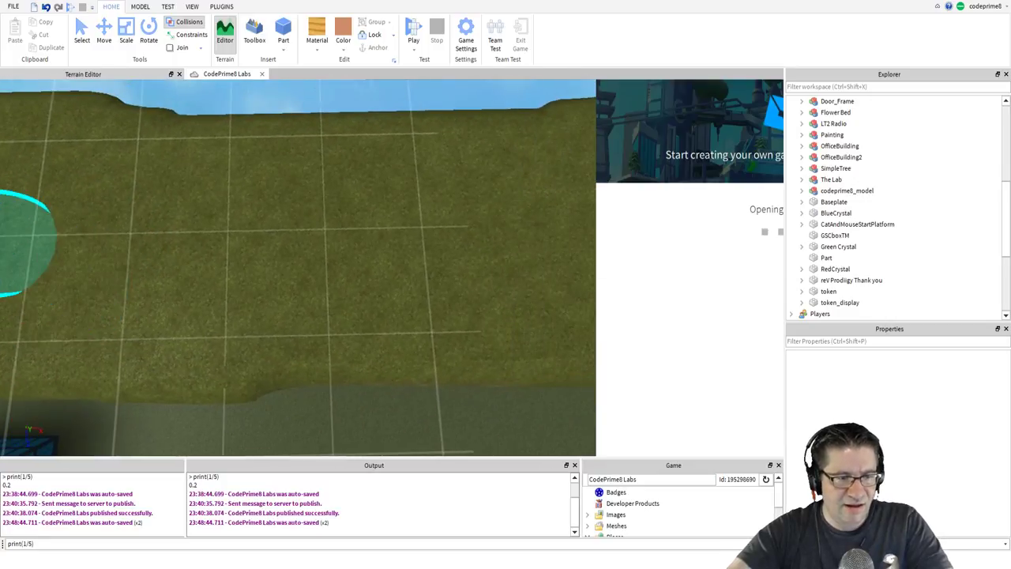
mouse_move(136, 231)
mouse_down()
mouse_move(293, 235)
mouse_move(530, 198)
mouse_move(532, 215)
mouse_up()
key(d)
right_drag(532, 209, 531, 210)
Try raising and carving the grassy wall top near its corner with several terrain brush strokes.
right_drag(226, 150, 163, 190)
mouse_move(197, 201)
mouse_down()
mouse_move(230, 232)
mouse_move(339, 211)
mouse_move(423, 234)
mouse_move(474, 205)
mouse_up()
key(d)
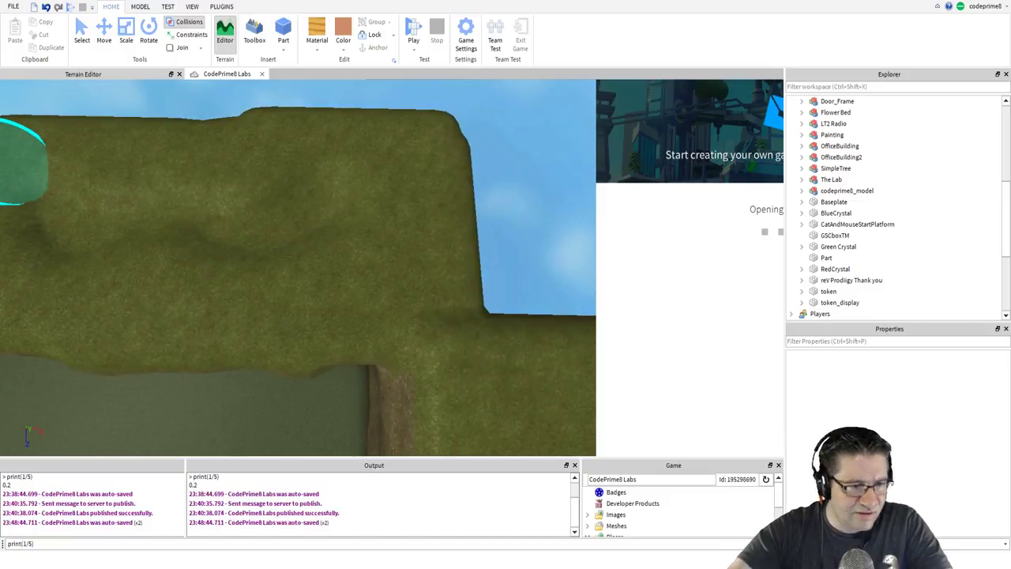
click(6, 163)
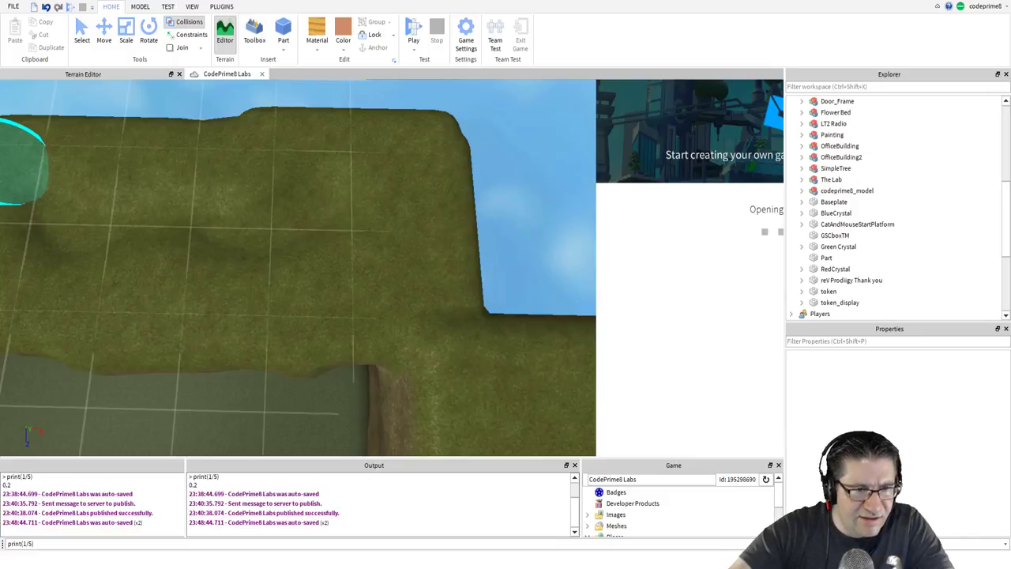
mouse_move(117, 182)
mouse_down()
mouse_move(304, 229)
mouse_move(221, 214)
mouse_up()
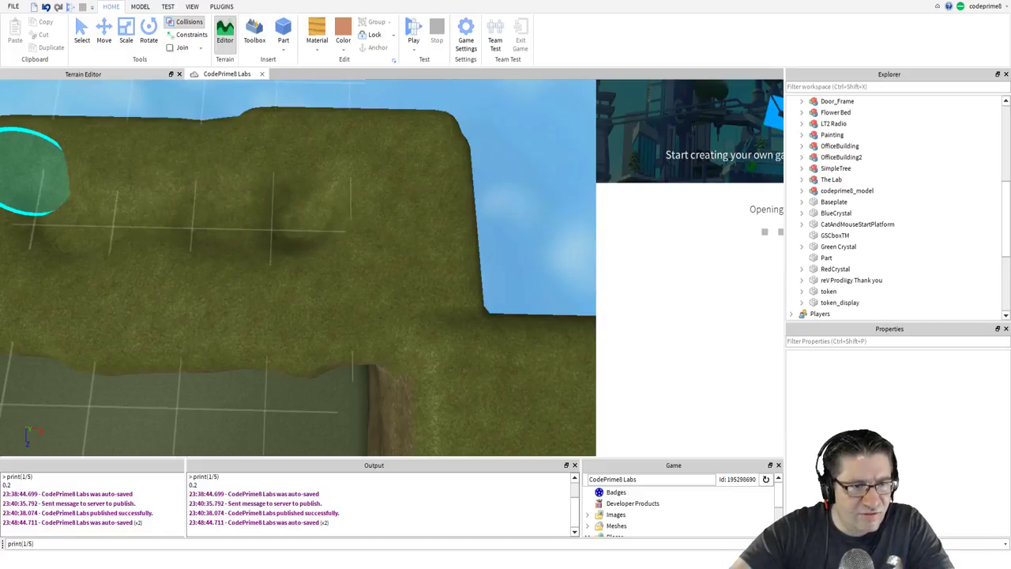
mouse_move(158, 185)
mouse_down()
mouse_move(325, 189)
mouse_move(410, 264)
mouse_move(245, 225)
mouse_up()
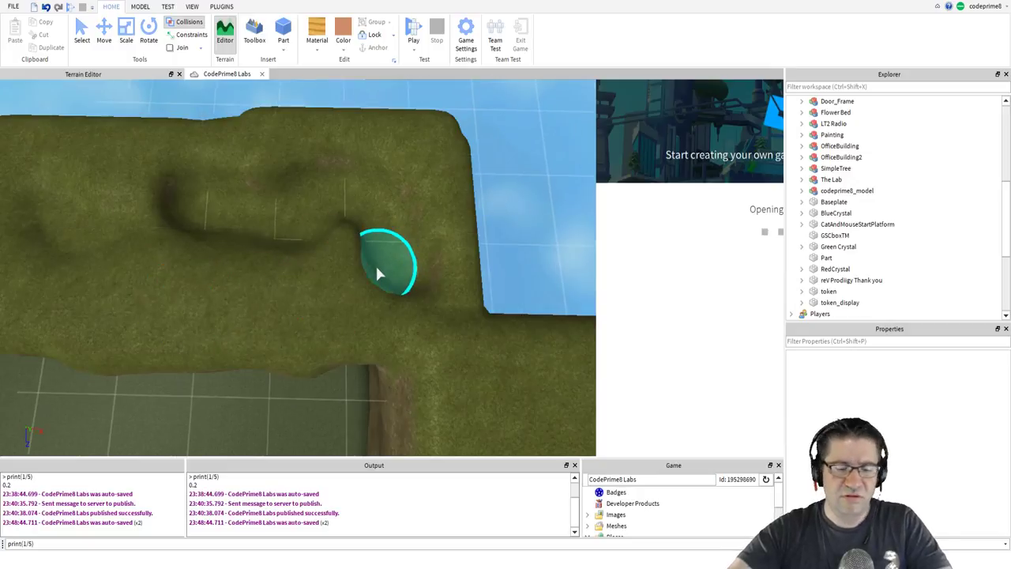
mouse_move(378, 272)
mouse_down()
mouse_move(390, 266)
mouse_move(19, 185)
mouse_up()
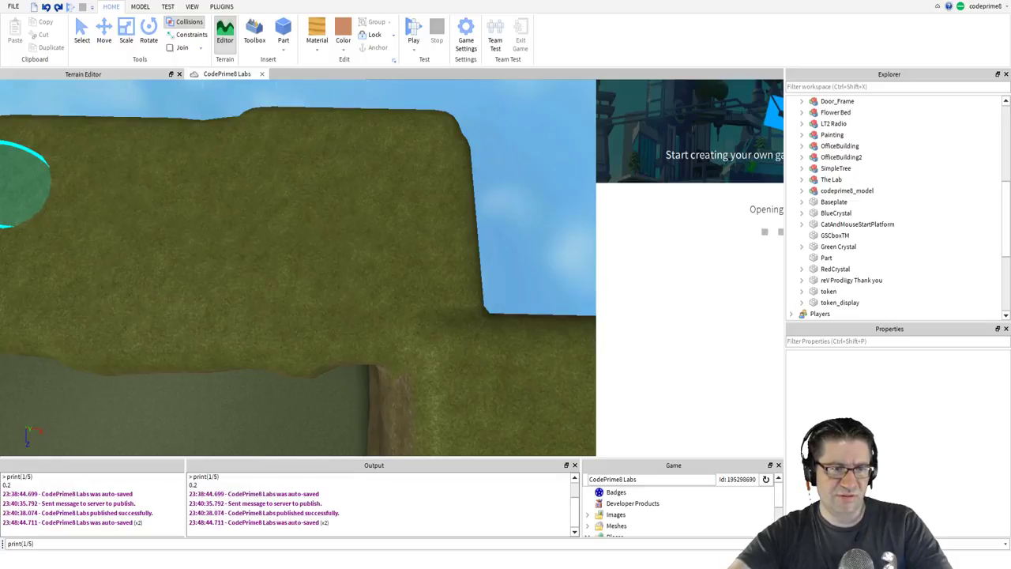
Try painting a sandy patch onto the grassy wall top near its corner, and undo it.
drag(162, 190, 312, 237)
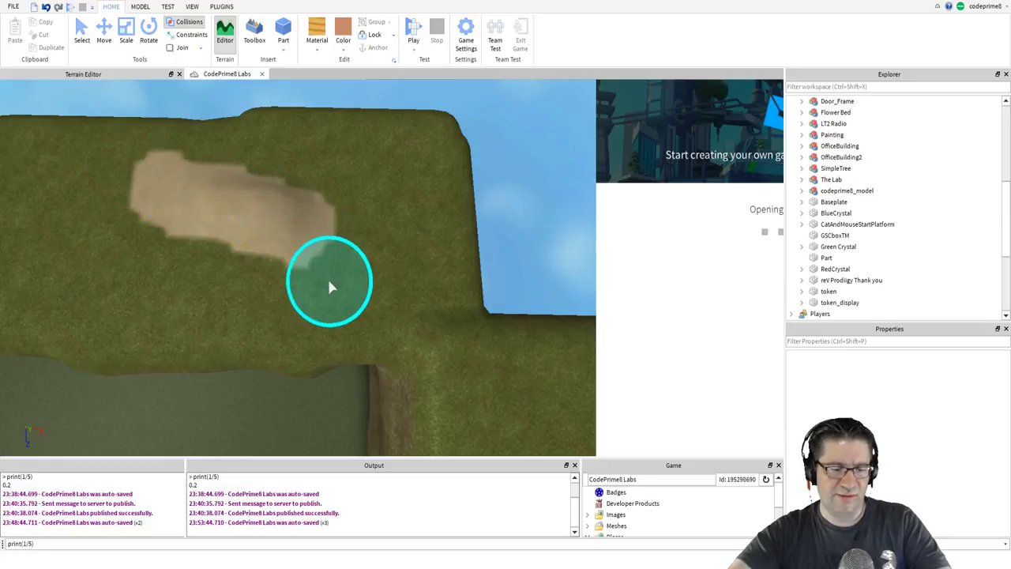
key(ctrl+z)
Try sculpting a softened mound with a hollow beside it on the flat part of the grassy wall top.
right_drag(129, 220, 129, 220)
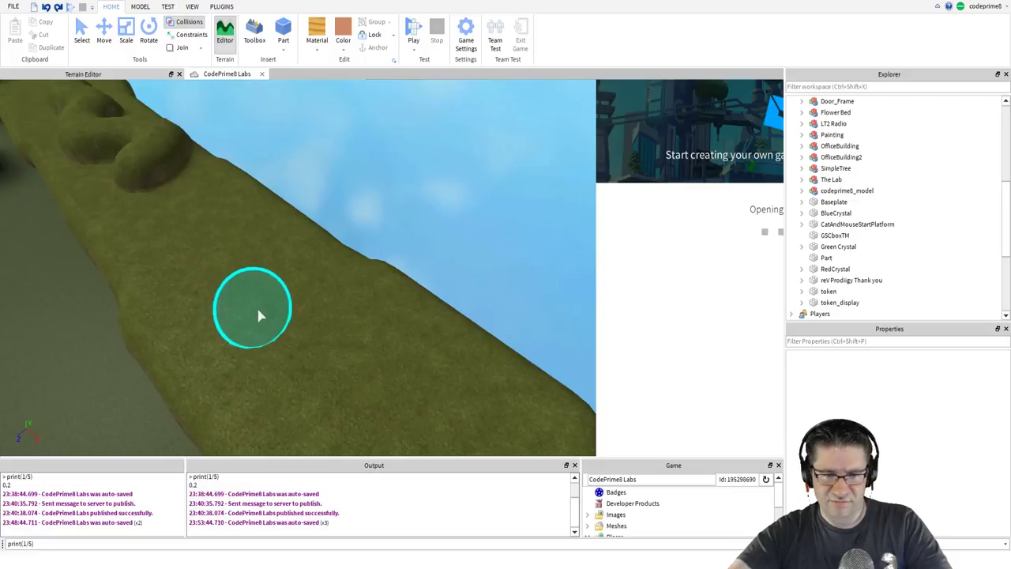
mouse_move(314, 341)
mouse_down()
mouse_move(282, 306)
mouse_move(206, 265)
mouse_move(221, 316)
mouse_move(295, 356)
mouse_move(350, 341)
mouse_move(310, 296)
mouse_move(252, 265)
mouse_move(262, 243)
mouse_move(370, 306)
mouse_up()
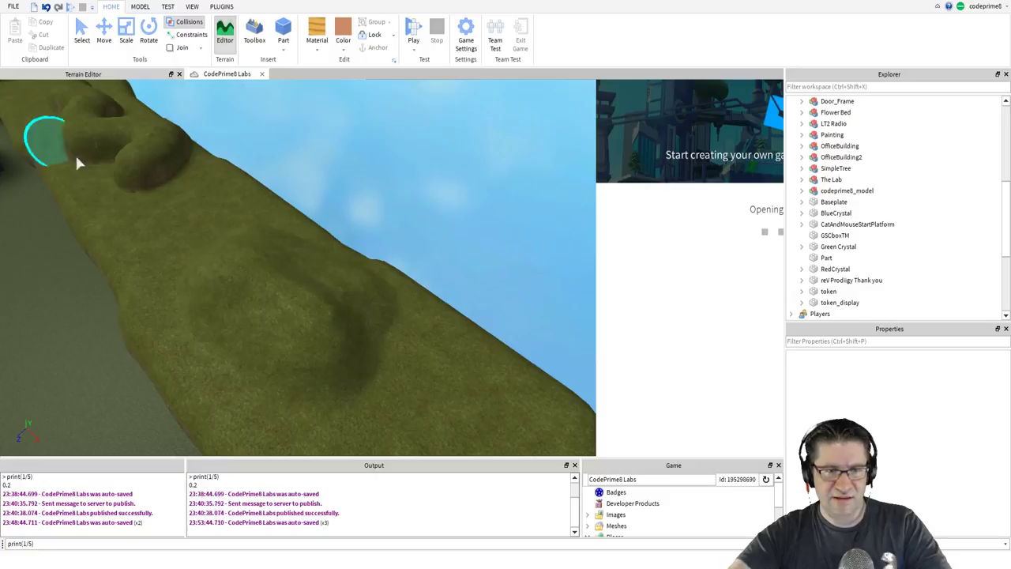
mouse_move(234, 268)
mouse_down()
mouse_move(350, 298)
mouse_move(276, 255)
mouse_up()
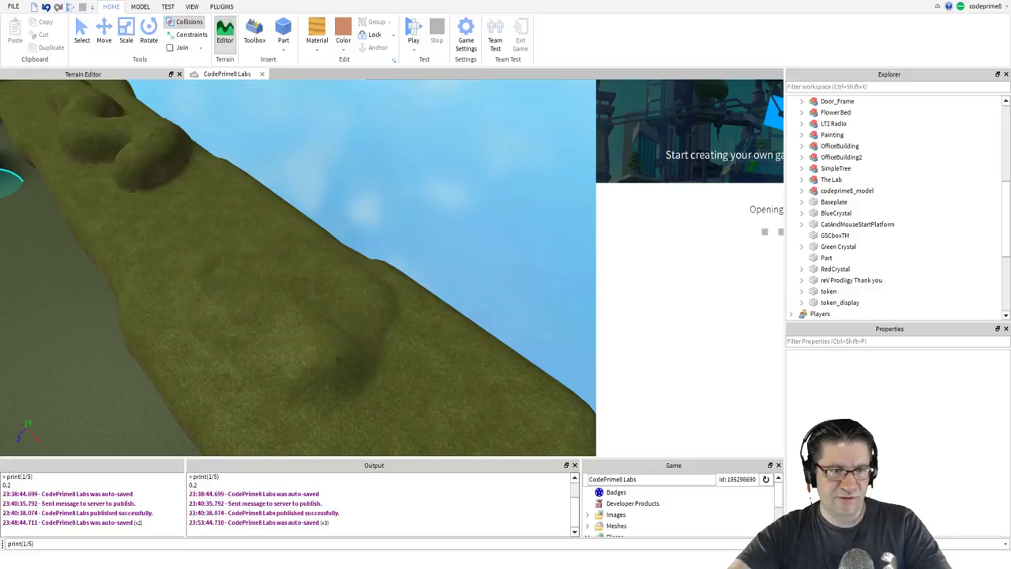
drag(198, 231, 267, 271)
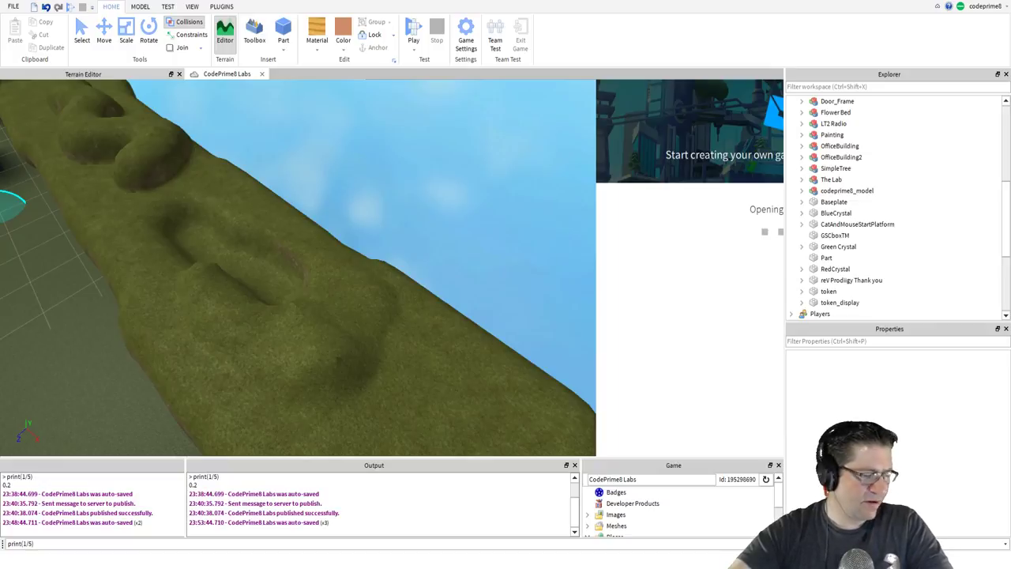
Try one more brush stroke across the sculpted ridge, and undo the recent strokes on the wall top.
scroll(298, 340, up, 3)
right_drag(298, 340, 248, 305)
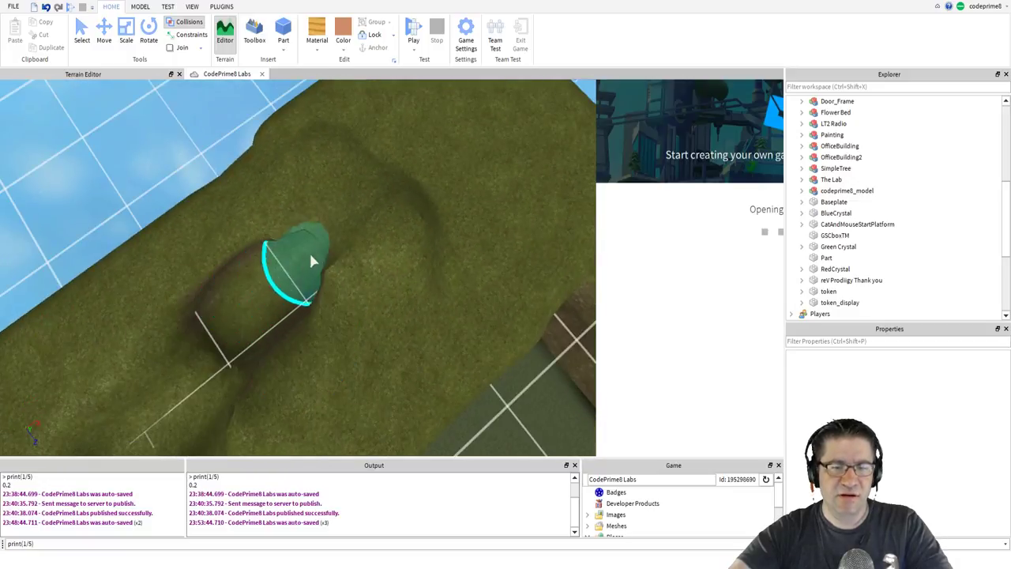
mouse_move(313, 259)
mouse_down()
mouse_move(263, 238)
mouse_move(316, 193)
mouse_move(389, 203)
mouse_move(334, 206)
mouse_move(379, 267)
mouse_move(345, 316)
mouse_move(415, 253)
mouse_move(405, 265)
mouse_up()
key(ctrl+z)
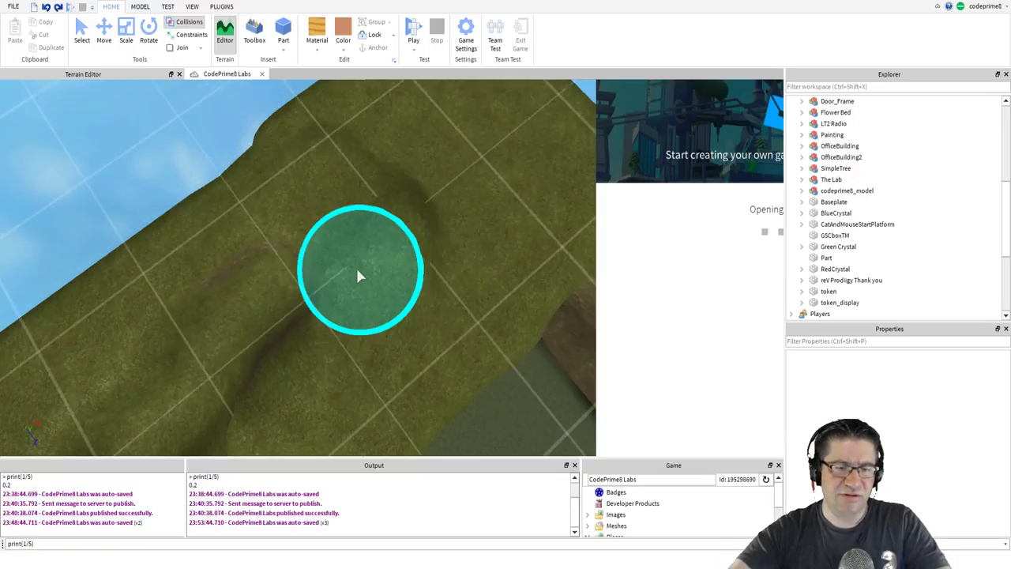
key(ctrl+z)
right_drag(357, 270, 343, 270)
key(ctrl+z)
right_drag(284, 235, 280, 237)
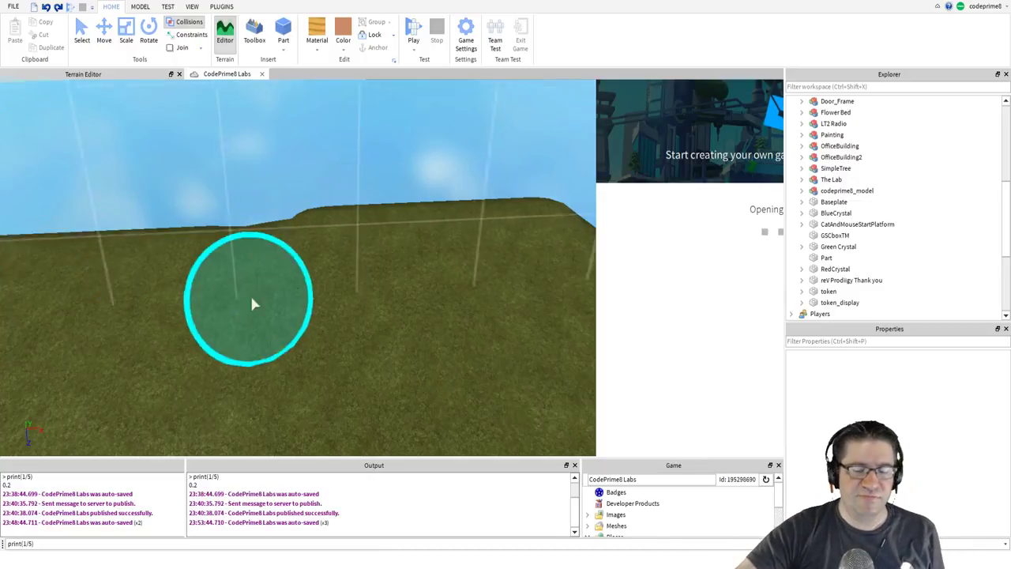
scroll(228, 371, up, 2)
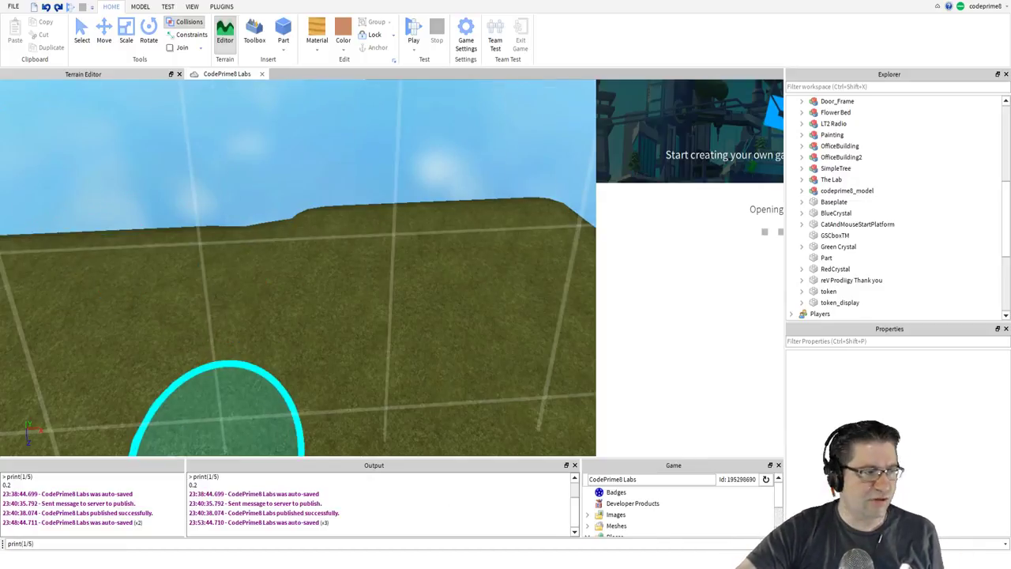
scroll(230, 379, down, 2)
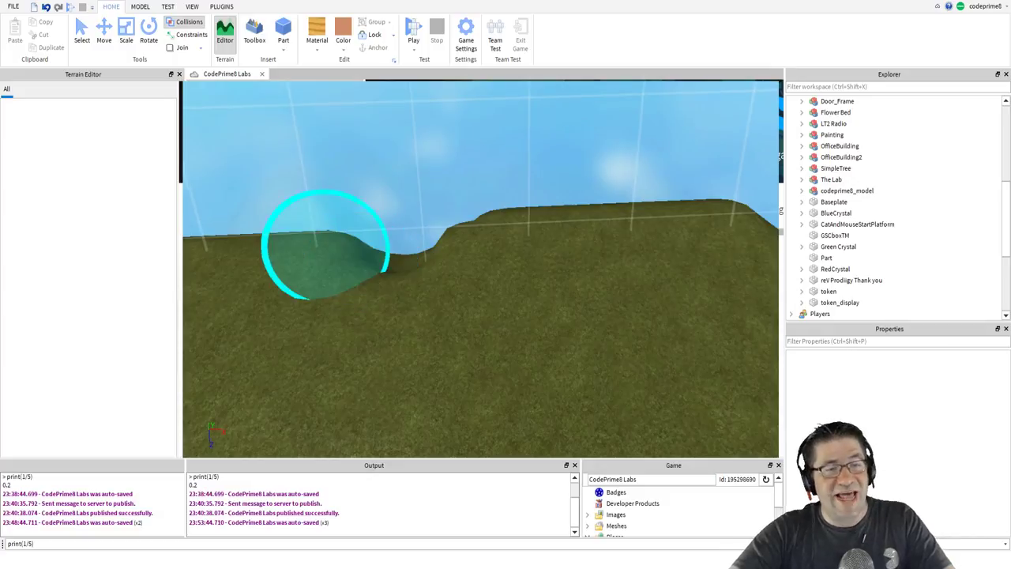
Undo the remaining sculpting stroke on the grassy wall top.
right_drag(445, 314, 447, 314)
key(ctrl+z)
right_drag(477, 280, 477, 279)
key(w)
key(e)
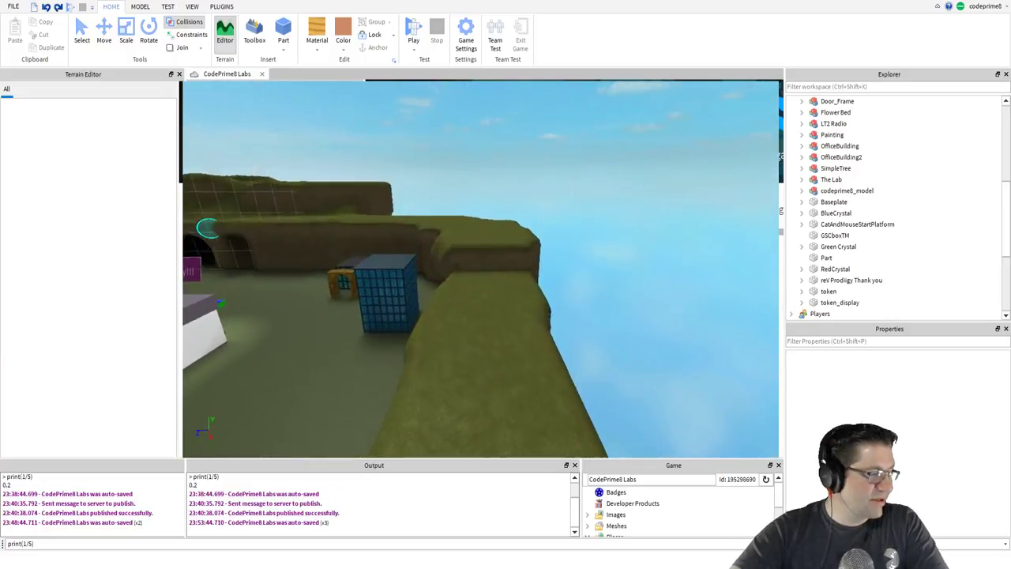
key(w)
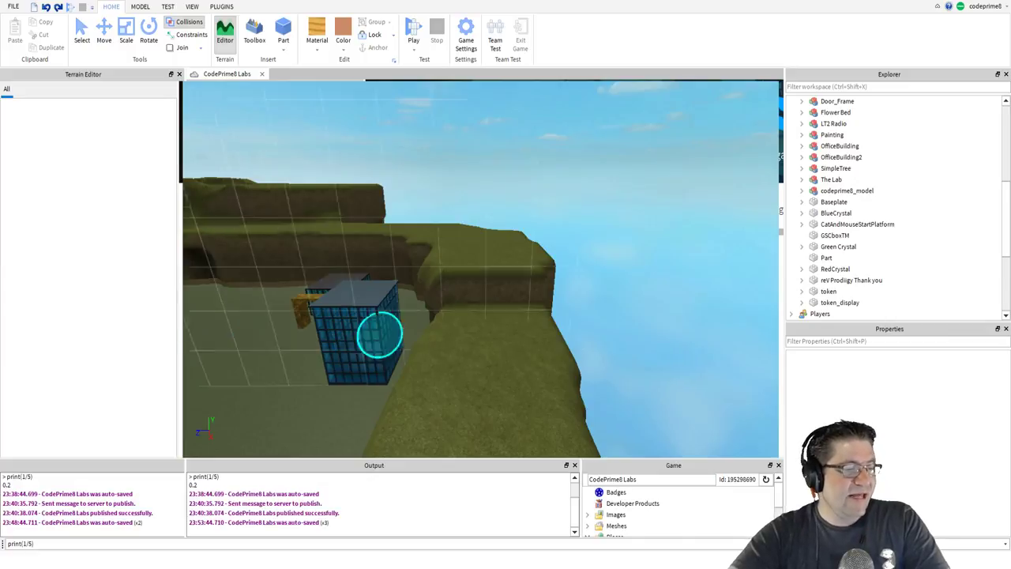
Try forming the upright letters C, O and D from brown terrain on top of the boundary wall.
right_drag(385, 297, 385, 301)
click(418, 289)
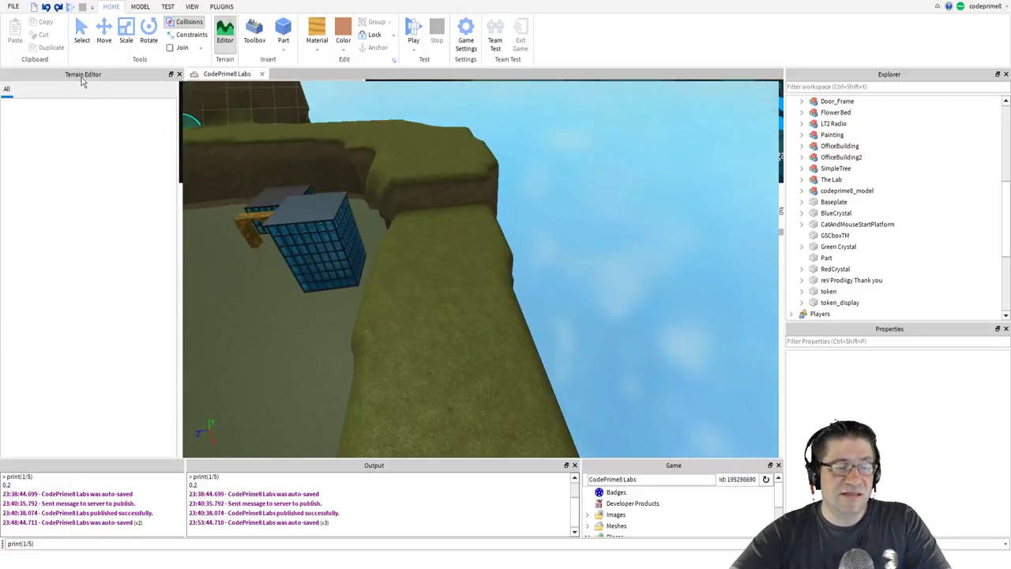
mouse_move(390, 284)
mouse_down()
mouse_move(398, 136)
mouse_move(605, 129)
mouse_move(619, 190)
mouse_move(652, 178)
mouse_move(655, 135)
mouse_move(630, 126)
mouse_move(481, 106)
mouse_move(310, 107)
mouse_move(467, 96)
mouse_move(488, 103)
mouse_move(412, 98)
mouse_up()
right_drag(355, 149, 354, 146)
click(380, 294)
mouse_move(380, 297)
mouse_down()
mouse_move(407, 255)
mouse_move(373, 283)
mouse_move(315, 241)
mouse_move(330, 126)
mouse_move(355, 109)
mouse_move(429, 146)
mouse_up()
mouse_move(532, 312)
mouse_down()
mouse_move(447, 203)
mouse_move(498, 105)
mouse_move(552, 251)
mouse_move(636, 298)
mouse_move(622, 111)
mouse_move(684, 105)
mouse_move(740, 195)
mouse_move(668, 283)
mouse_up()
Try adding a letter E beside the D, extending past the outer edge of the wall.
key(d)
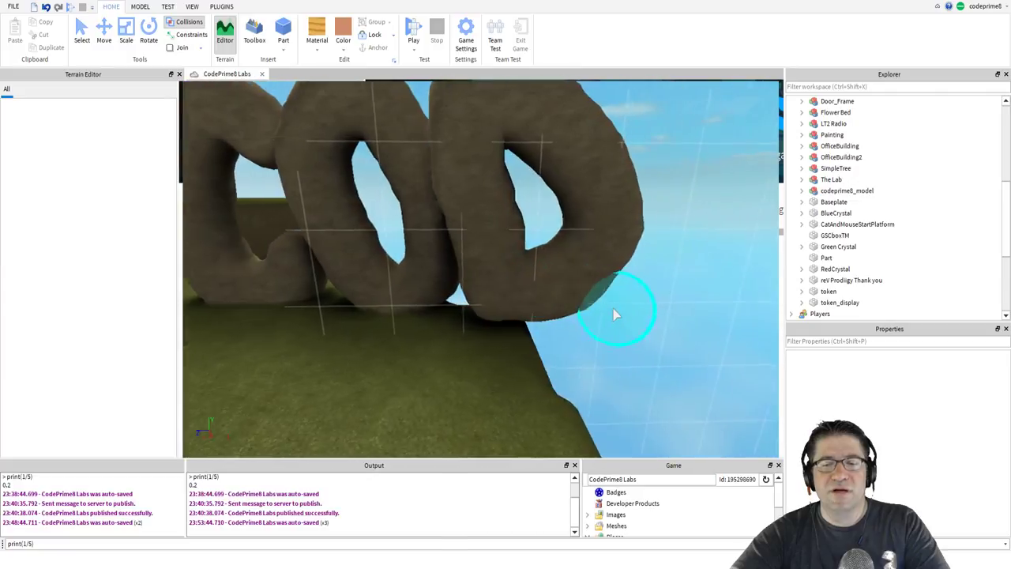
key(d)
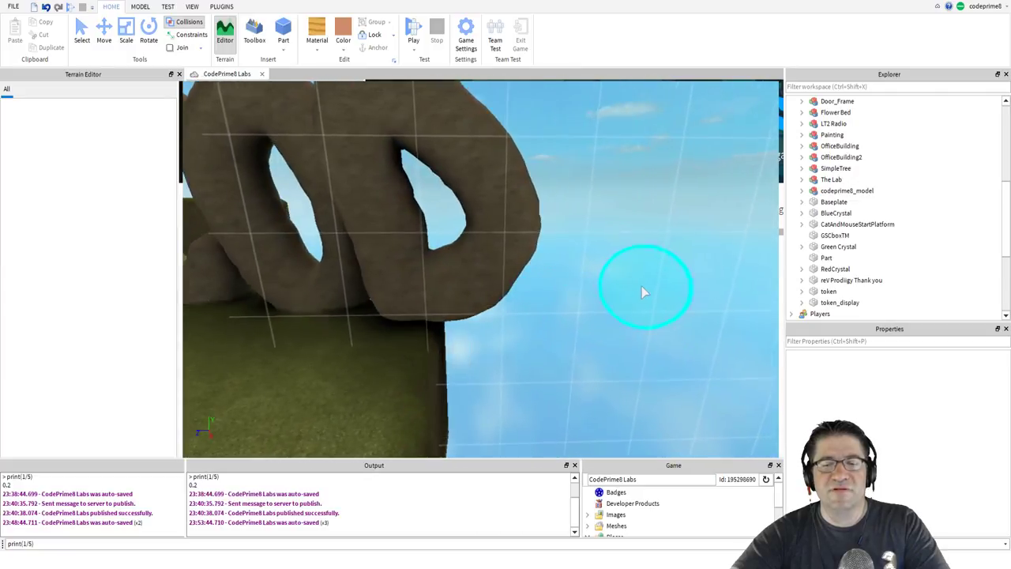
mouse_move(609, 219)
mouse_down()
mouse_move(579, 175)
mouse_move(604, 221)
mouse_move(579, 189)
mouse_move(588, 89)
mouse_move(601, 271)
mouse_move(619, 361)
mouse_move(741, 355)
mouse_up()
key(d)
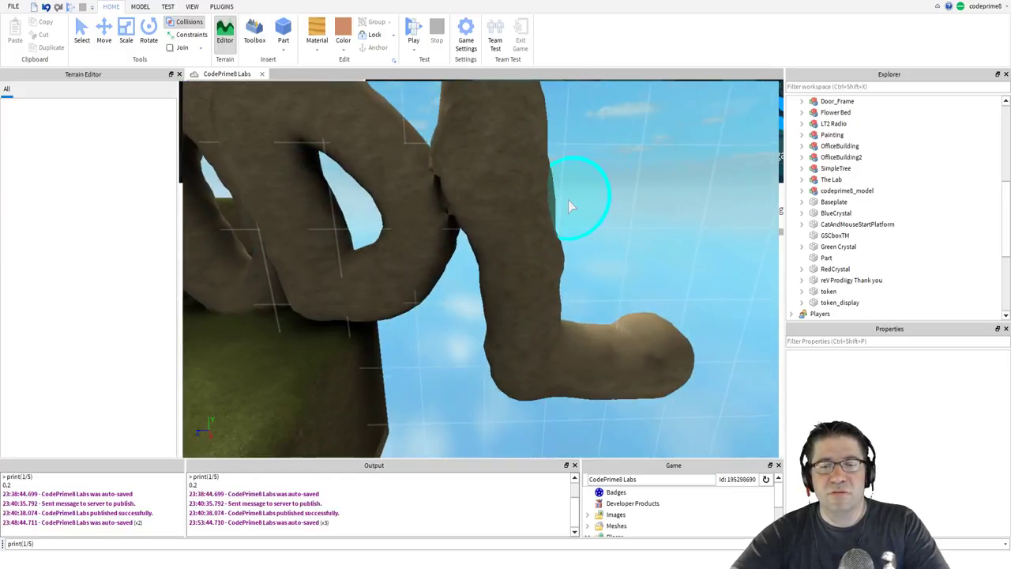
drag(567, 200, 652, 199)
key(d)
mouse_move(476, 179)
right_down()
mouse_move(453, 192)
mouse_move(493, 181)
right_up()
key(a)
drag(504, 173, 607, 183)
Undo all the terrain letter strokes made on the wall top.
right_drag(483, 260, 539, 302)
key(s)
key(w)
key(a)
key(s)
key(a)
key(ctrl+z)
key(ctrl+z)
key(ctrl+z)
key(ctrl+z)
key(ctrl+z)
key(ctrl+z)
right_drag(492, 279, 490, 282)
key(s)
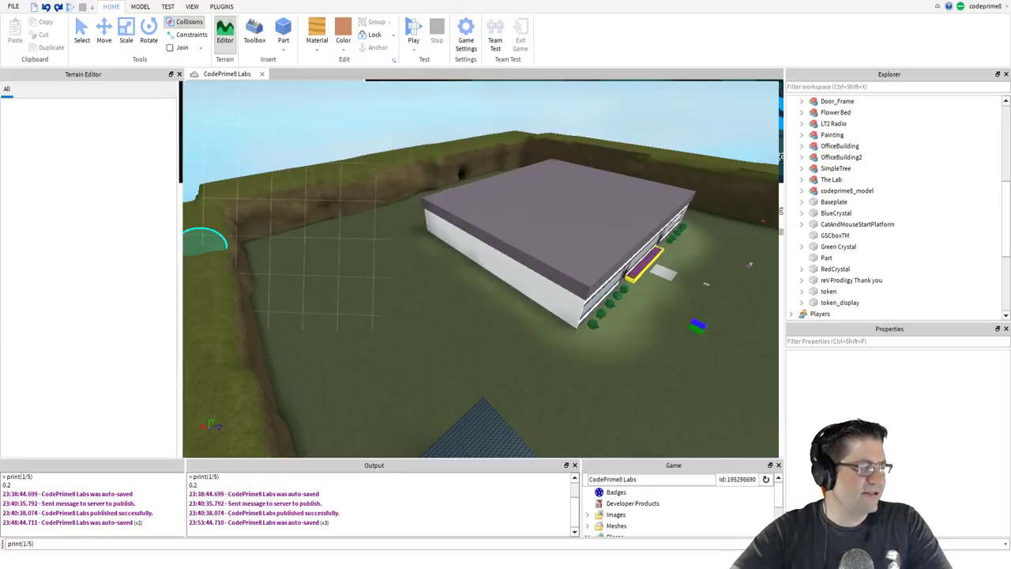
Raise a grassy terrain mound in front of the white building's entrance, beside the yellow flower bed.
right_drag(461, 253, 464, 252)
key(w)
key(w)
key(d)
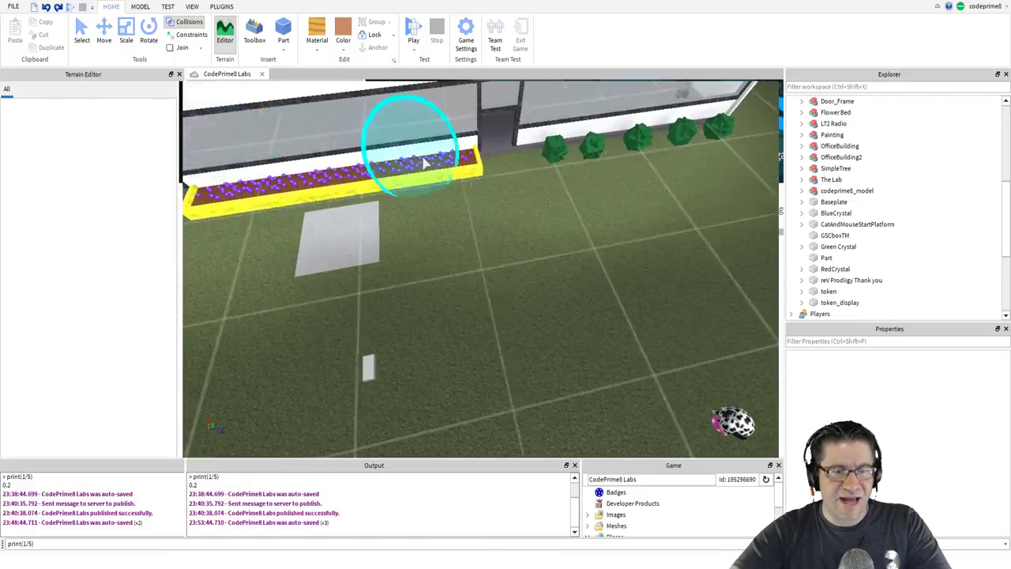
right_drag(447, 205, 448, 205)
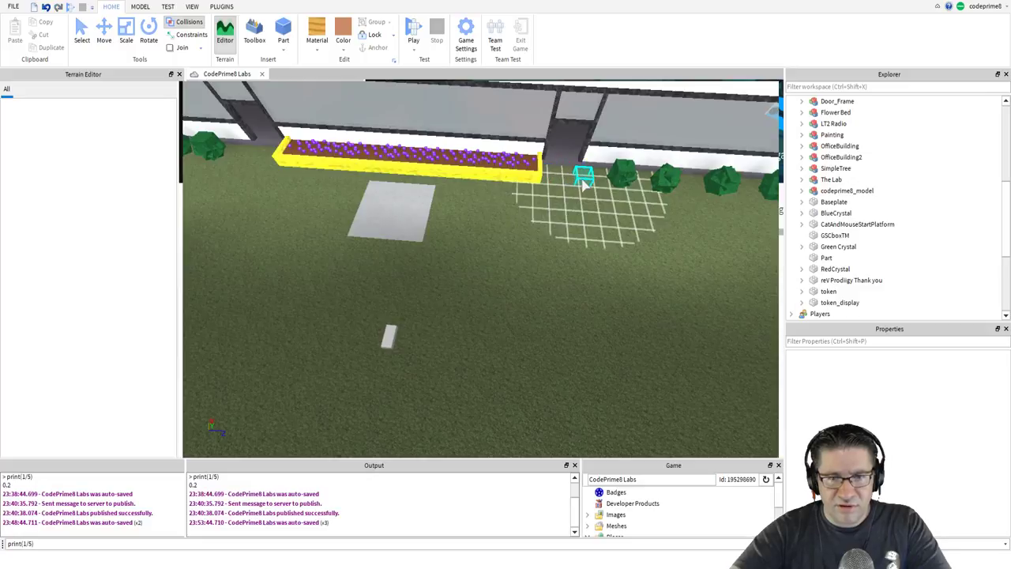
key(d)
key(w)
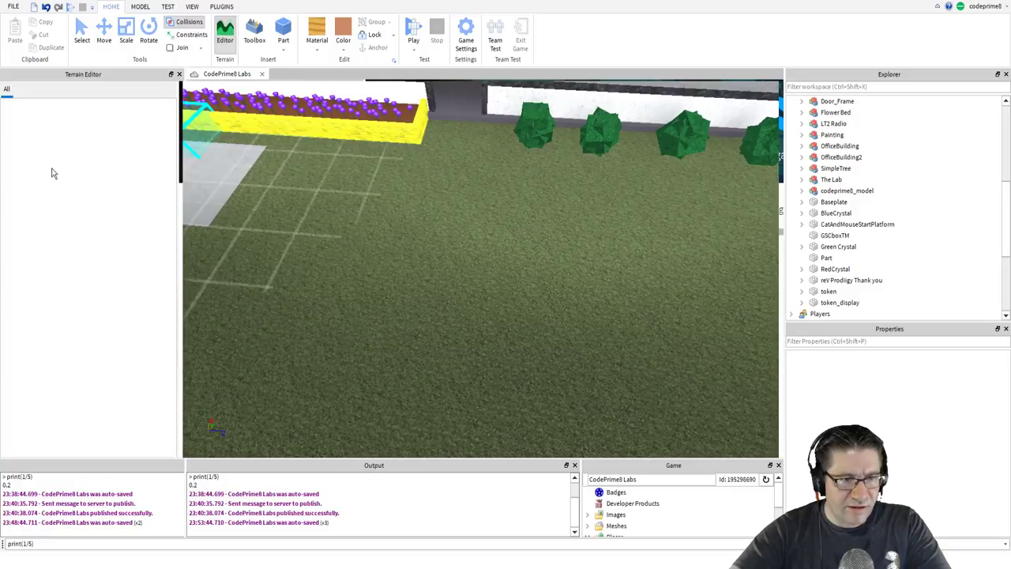
click(456, 145)
mouse_move(457, 144)
mouse_down()
mouse_move(418, 142)
mouse_move(478, 158)
mouse_move(442, 230)
mouse_move(438, 221)
mouse_move(395, 226)
mouse_move(534, 216)
mouse_move(542, 282)
mouse_move(650, 311)
mouse_move(465, 341)
mouse_move(353, 255)
mouse_up()
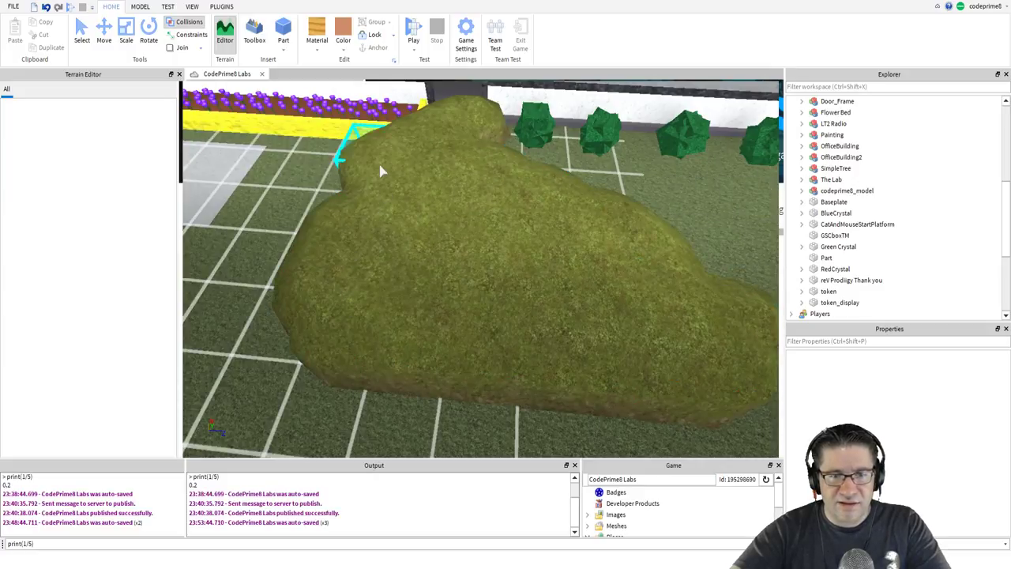
Widen and fill out the grassy mound on both sides with further box brush strokes.
mouse_move(271, 310)
mouse_down()
mouse_move(266, 183)
mouse_move(299, 182)
mouse_up()
mouse_move(412, 181)
mouse_down()
mouse_move(490, 167)
mouse_move(697, 245)
mouse_up()
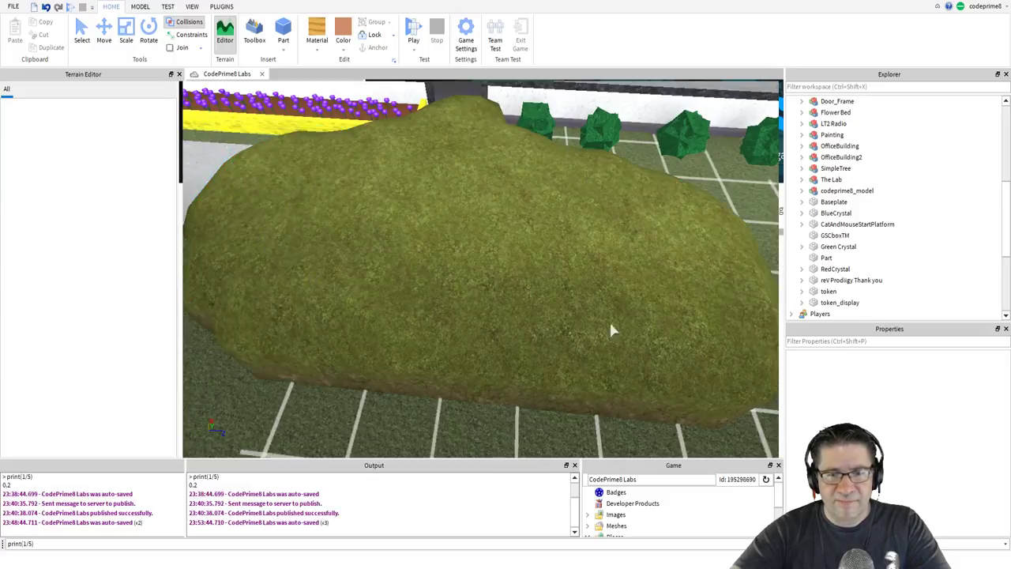
mouse_move(590, 340)
mouse_down()
mouse_move(287, 343)
mouse_move(639, 402)
mouse_move(266, 203)
mouse_move(207, 143)
mouse_up()
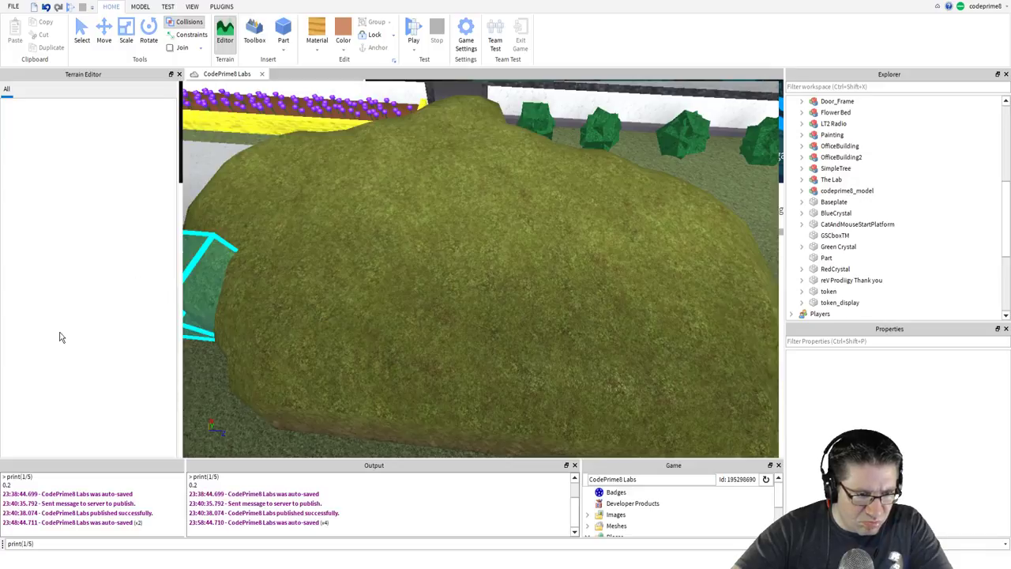
Paint a cobblestone path over the mound from the building entrance out to both side edges.
right_drag(356, 239, 287, 224)
scroll(356, 239, down, 3)
scroll(287, 229, down, 1)
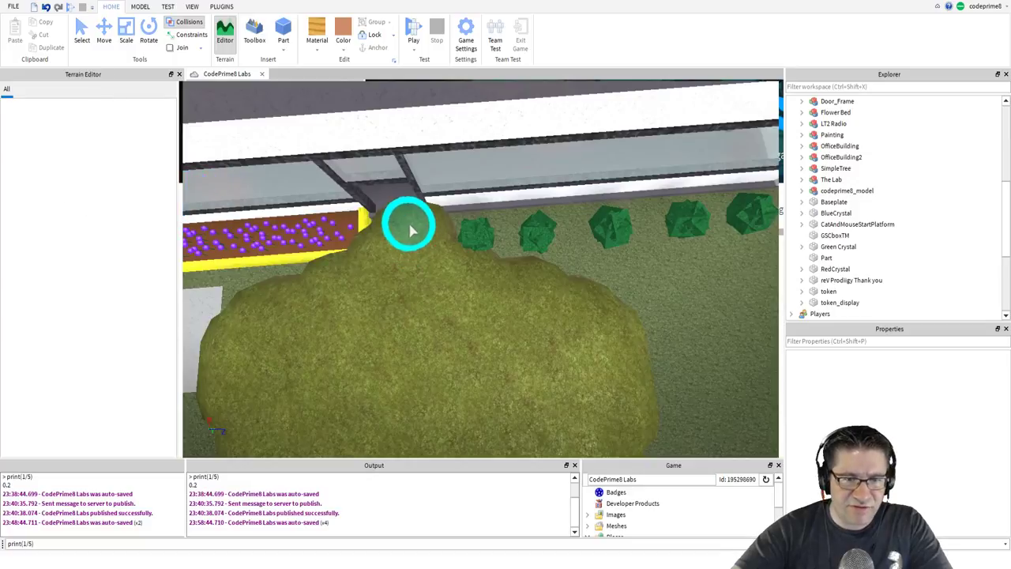
mouse_move(395, 287)
mouse_down()
mouse_move(429, 330)
mouse_move(497, 350)
mouse_move(665, 361)
mouse_up()
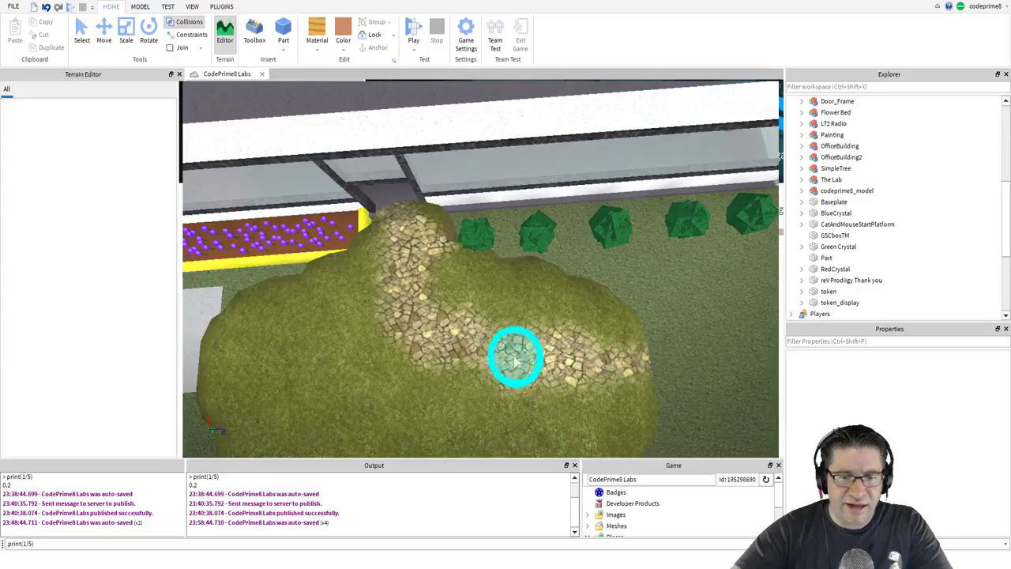
scroll(394, 322, down, 3)
middle_drag(396, 323, 536, 318)
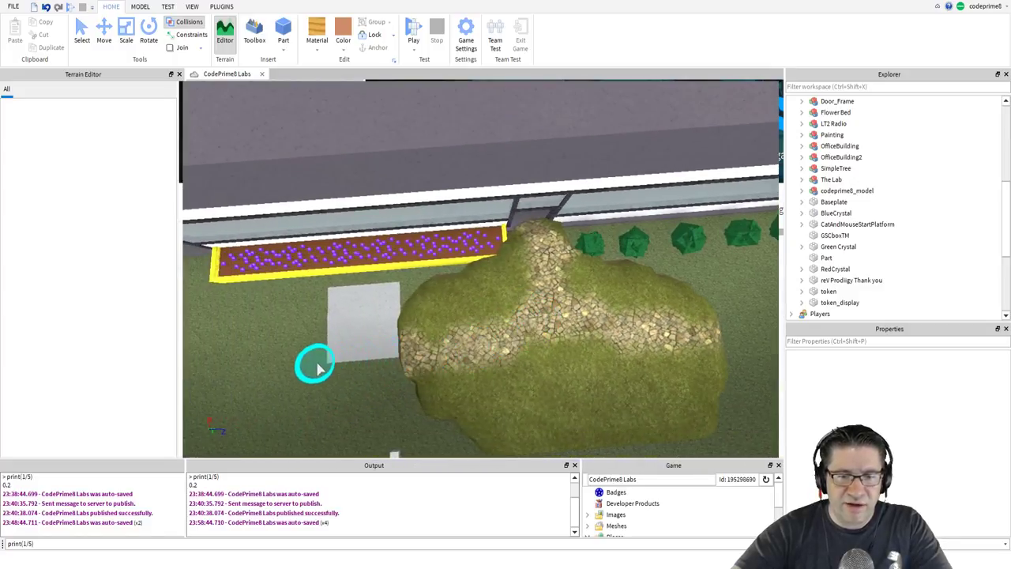
Paint another cobblestone branch from the middle of the path across the mound to its front corner.
scroll(406, 365, down, 2)
right_drag(407, 365, 407, 365)
scroll(407, 366, up, 5)
scroll(406, 365, down, 10)
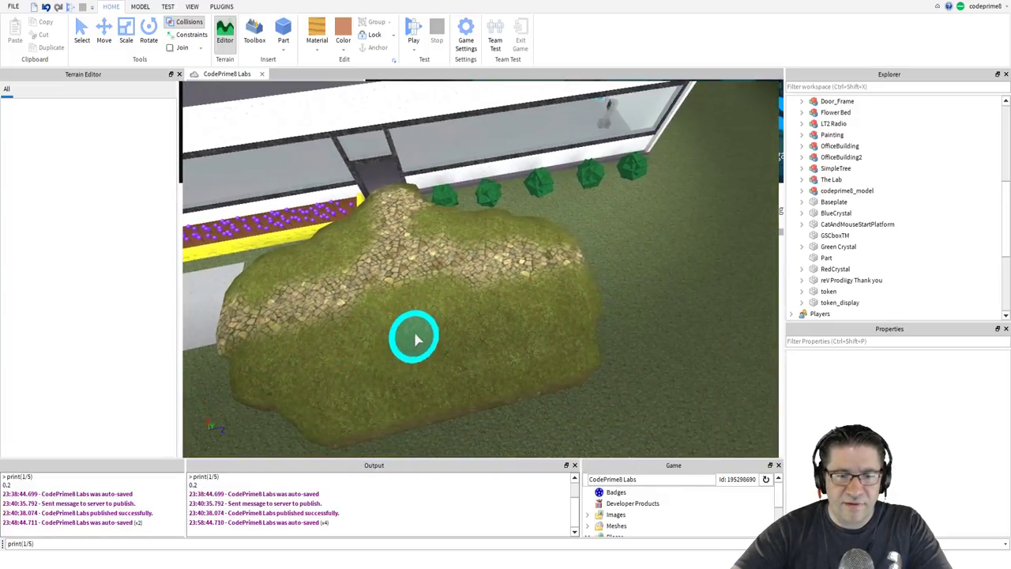
mouse_move(399, 294)
mouse_down()
mouse_move(424, 350)
mouse_move(534, 373)
mouse_up()
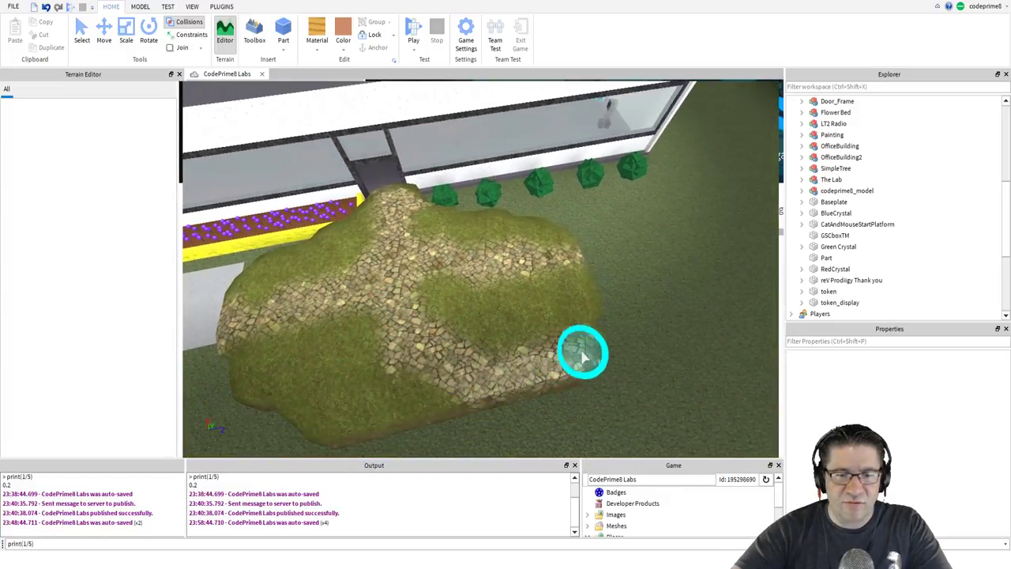
Paint a patch of paving material onto the shaded face of the terrain wall.
right_drag(583, 354, 582, 352)
key(w)
right_drag(310, 170, 310, 170)
key(w)
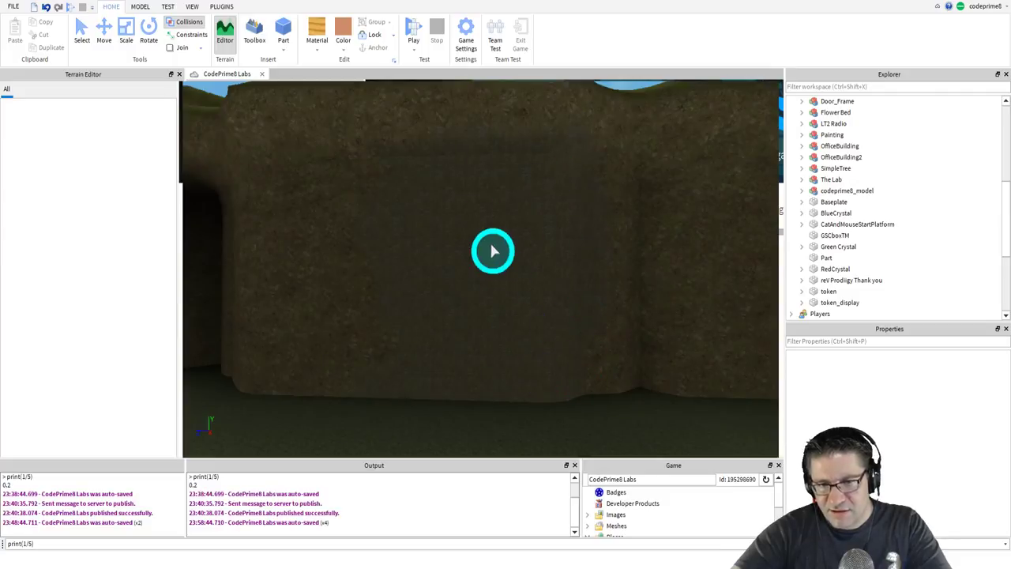
scroll(519, 343, up, 5)
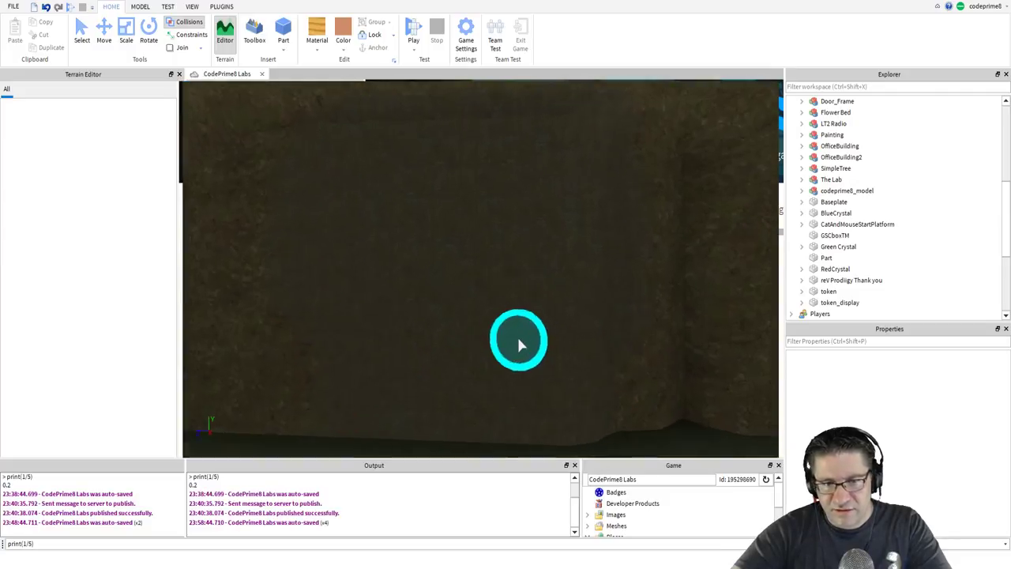
scroll(680, 196, down, 5)
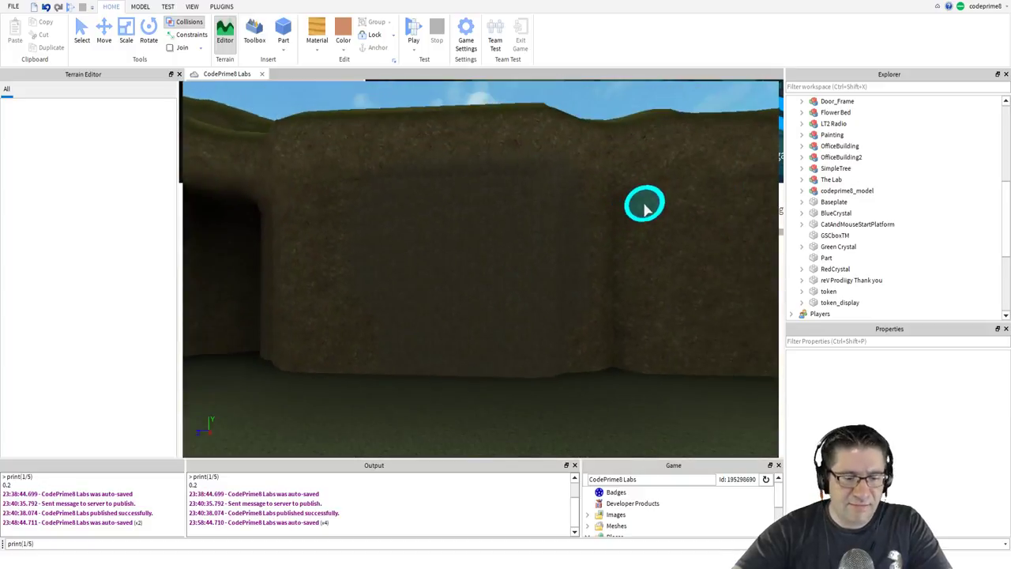
Paint a first patch of gray paving onto the better-lit terrain wall opposite.
right_drag(644, 205, 633, 207)
key(w)
scroll(632, 207, up, 10)
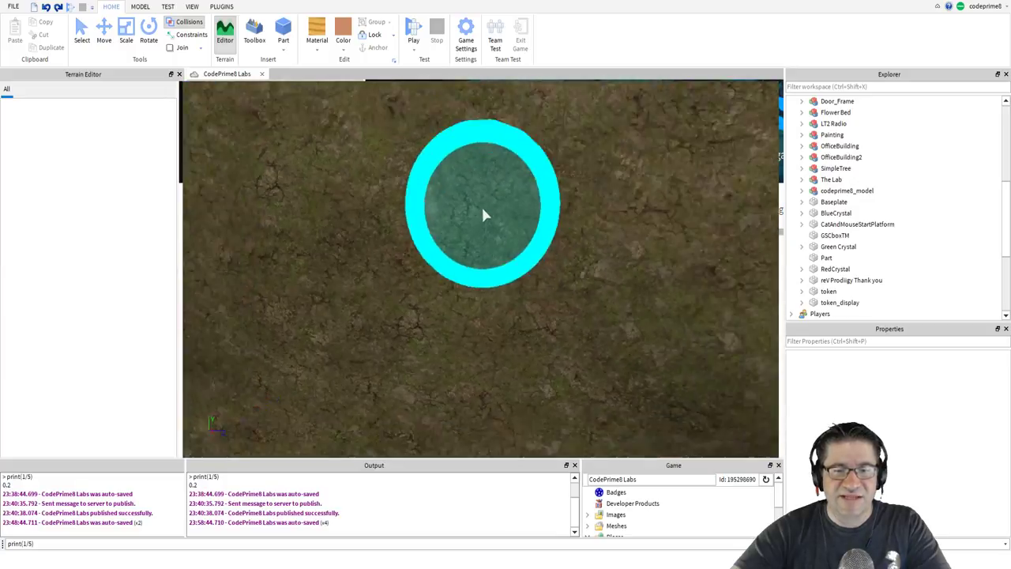
scroll(427, 225, down, 5)
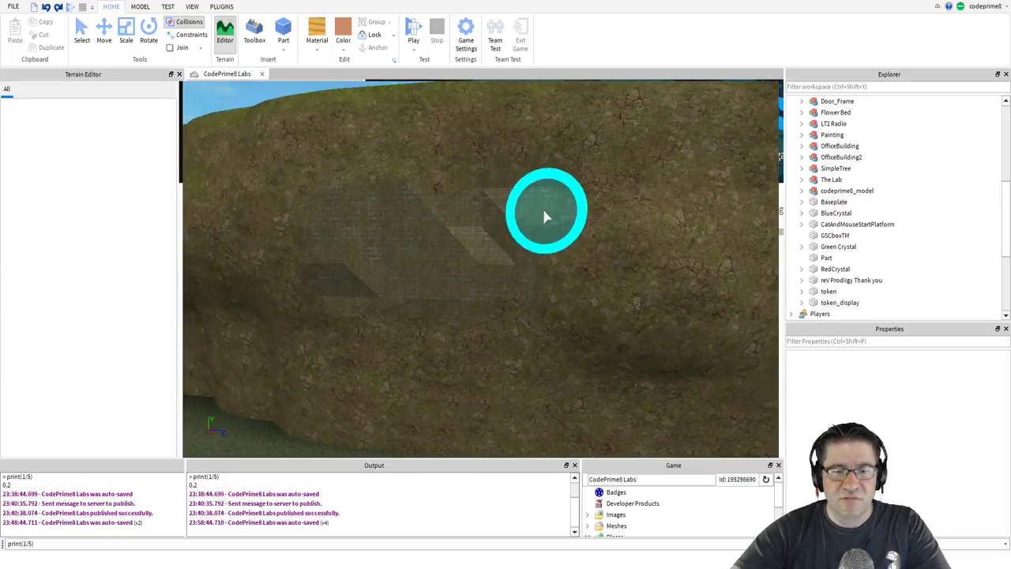
scroll(549, 261, up, 2)
scroll(542, 318, down, 3)
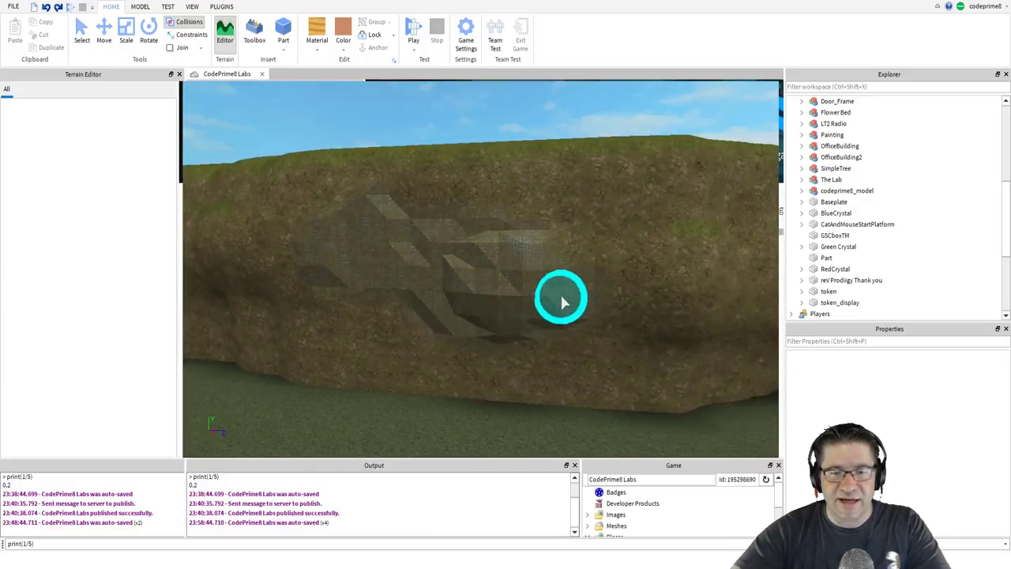
Extend the gray paving across the wall face and rework its surface with more brush strokes.
mouse_move(587, 293)
mouse_down()
mouse_move(474, 361)
mouse_move(625, 380)
mouse_move(419, 373)
mouse_up()
mouse_move(324, 378)
mouse_down()
mouse_move(320, 203)
mouse_move(368, 181)
mouse_move(650, 172)
mouse_move(664, 395)
mouse_up()
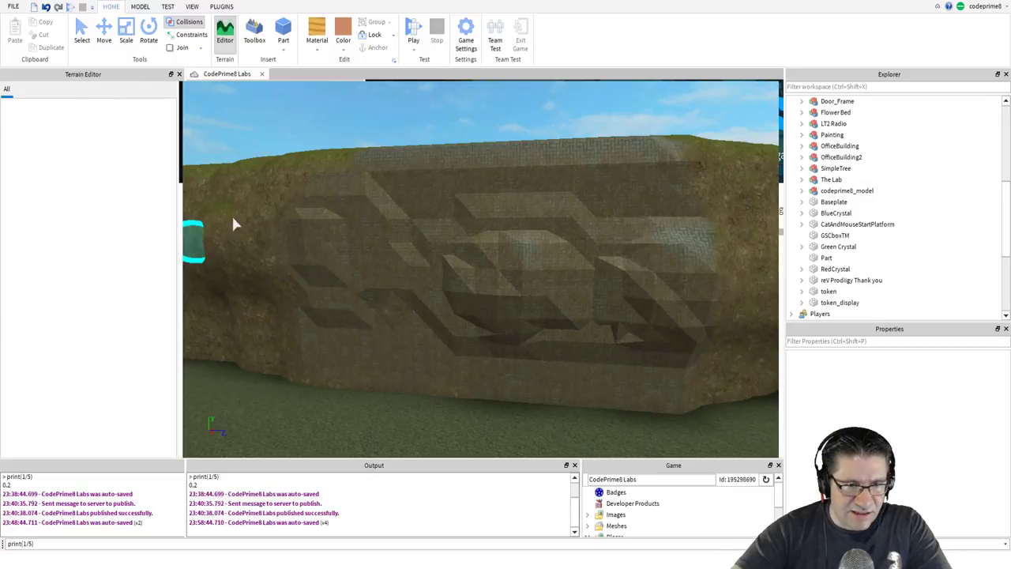
mouse_move(320, 248)
mouse_down()
mouse_move(365, 210)
mouse_move(605, 215)
mouse_move(593, 257)
mouse_move(640, 185)
mouse_move(700, 245)
mouse_move(692, 246)
mouse_move(668, 384)
mouse_move(648, 244)
mouse_move(610, 374)
mouse_move(598, 217)
mouse_move(556, 390)
mouse_move(535, 203)
mouse_move(512, 375)
mouse_up()
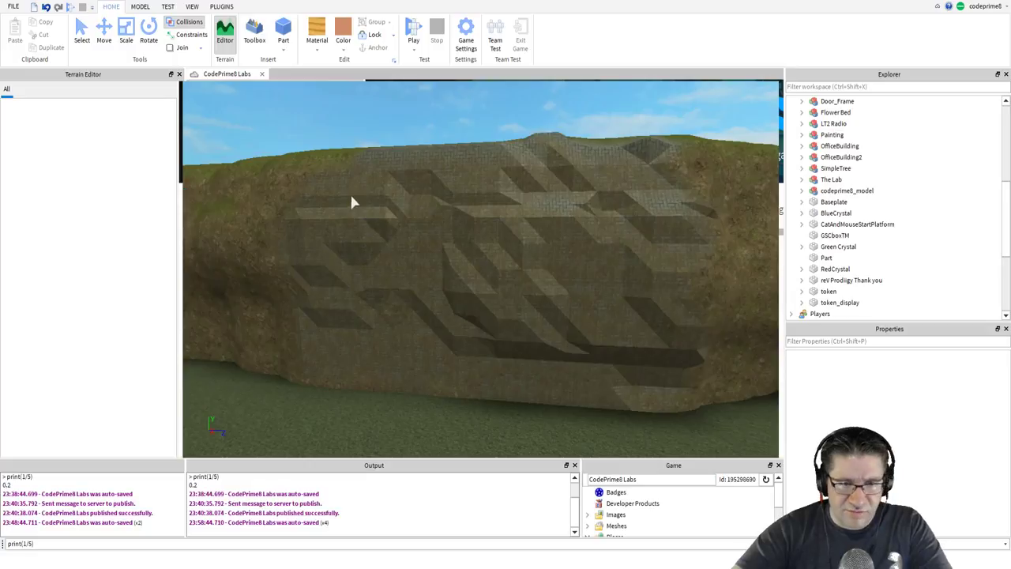
drag(289, 167, 670, 404)
Fit the terrain region box around the paved wall section and replace its paving with grassy terrain.
key(d)
right_drag(469, 278, 465, 265)
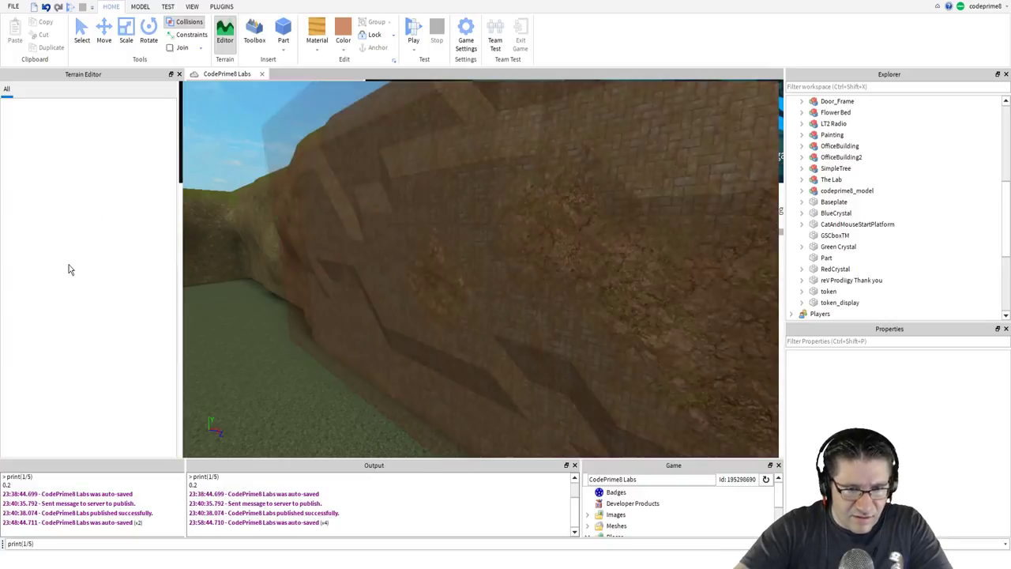
right_drag(372, 207, 372, 207)
drag(556, 114, 411, 261)
key(a)
right_drag(443, 236, 408, 258)
drag(401, 263, 337, 263)
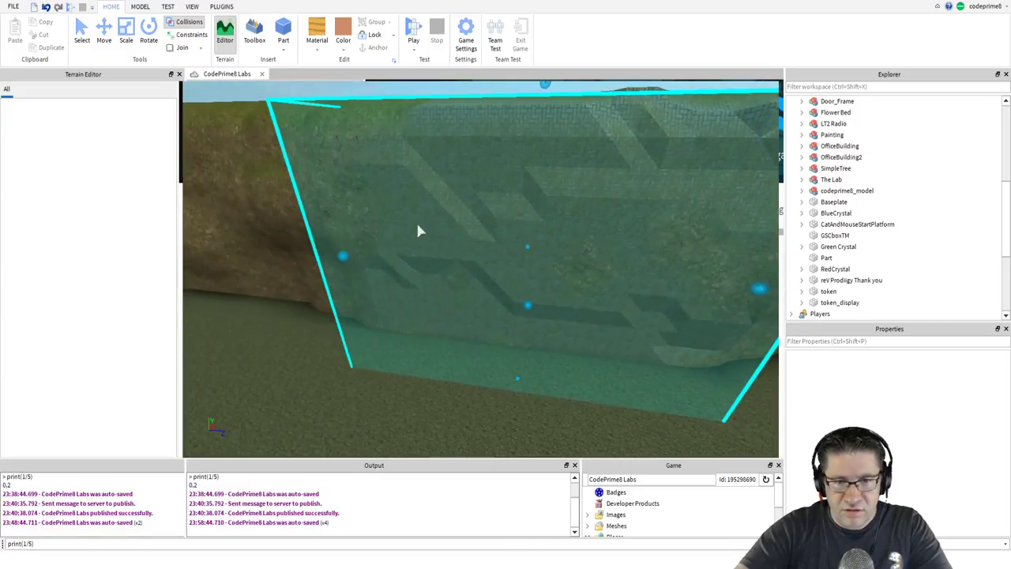
click(70, 261)
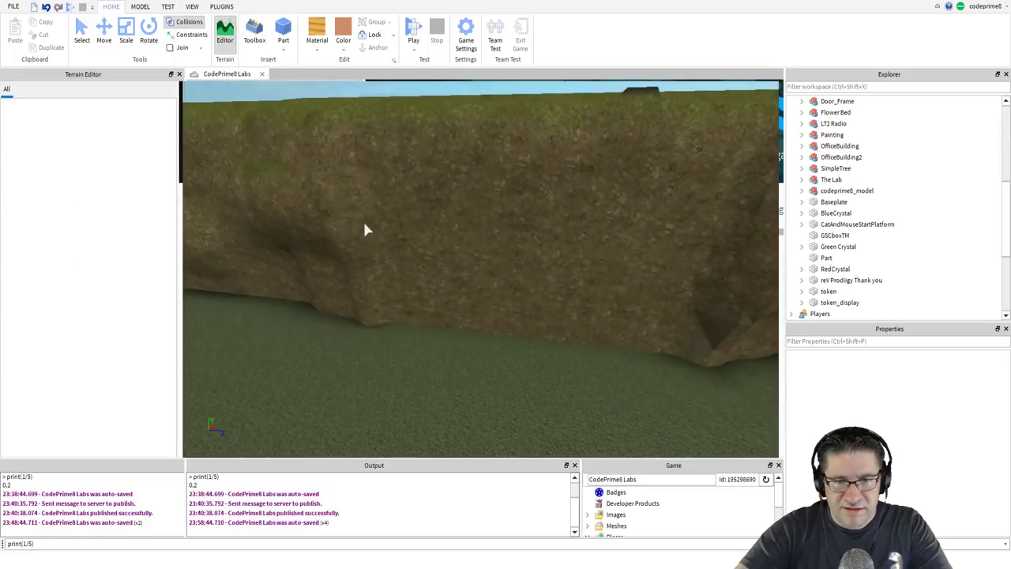
Paint brick over the face and top of the wall section with a large brush.
right_drag(376, 220, 348, 224)
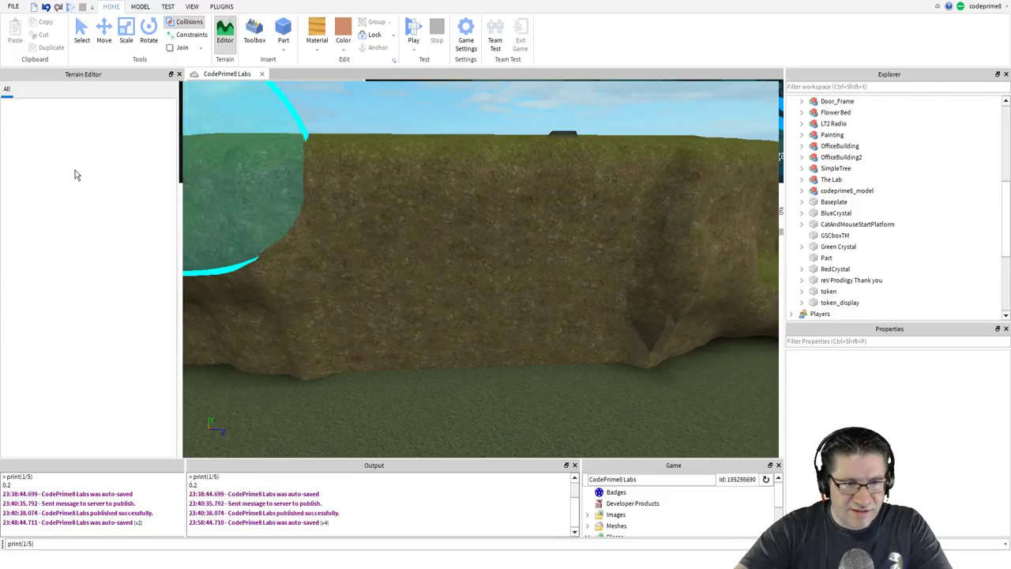
mouse_move(390, 221)
mouse_down()
mouse_move(519, 232)
mouse_move(572, 254)
mouse_move(526, 316)
mouse_move(398, 323)
mouse_move(404, 293)
mouse_move(380, 204)
mouse_move(553, 215)
mouse_move(545, 314)
mouse_move(580, 214)
mouse_move(517, 300)
mouse_move(411, 268)
mouse_move(441, 191)
mouse_move(528, 167)
mouse_move(519, 251)
mouse_up()
right_drag(519, 251, 519, 255)
scroll(513, 259, down, 5)
mouse_move(484, 285)
mouse_down()
mouse_move(484, 175)
mouse_move(453, 261)
mouse_move(540, 250)
mouse_move(576, 154)
mouse_move(573, 314)
mouse_move(598, 140)
mouse_move(562, 369)
mouse_up()
right_drag(563, 371, 563, 371)
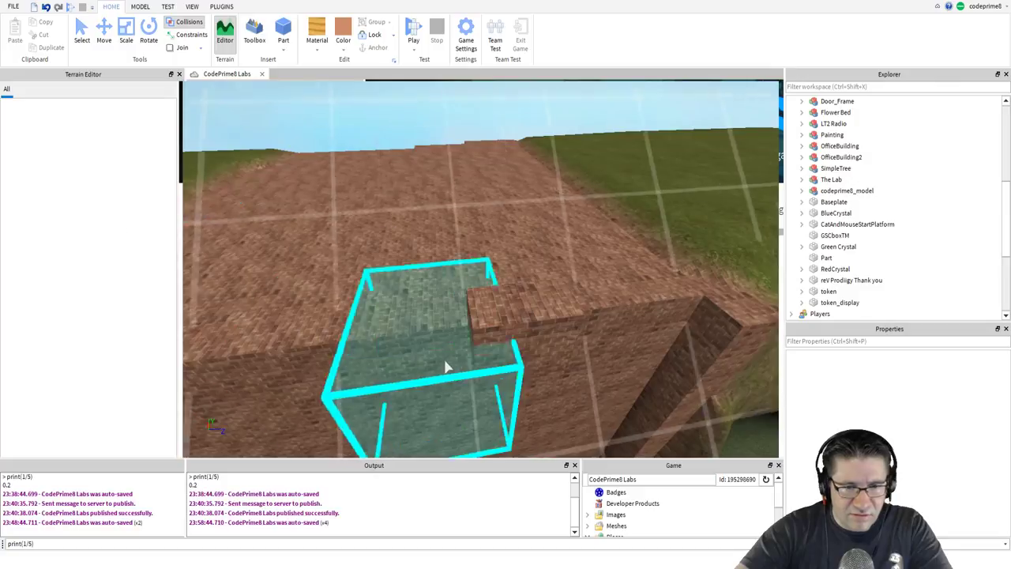
Add brick blocks with the box brush at the end of the brick wall, starting a pillar from the ground.
right_drag(590, 252, 588, 247)
key(w)
key(w)
key(w)
key(w)
key(s)
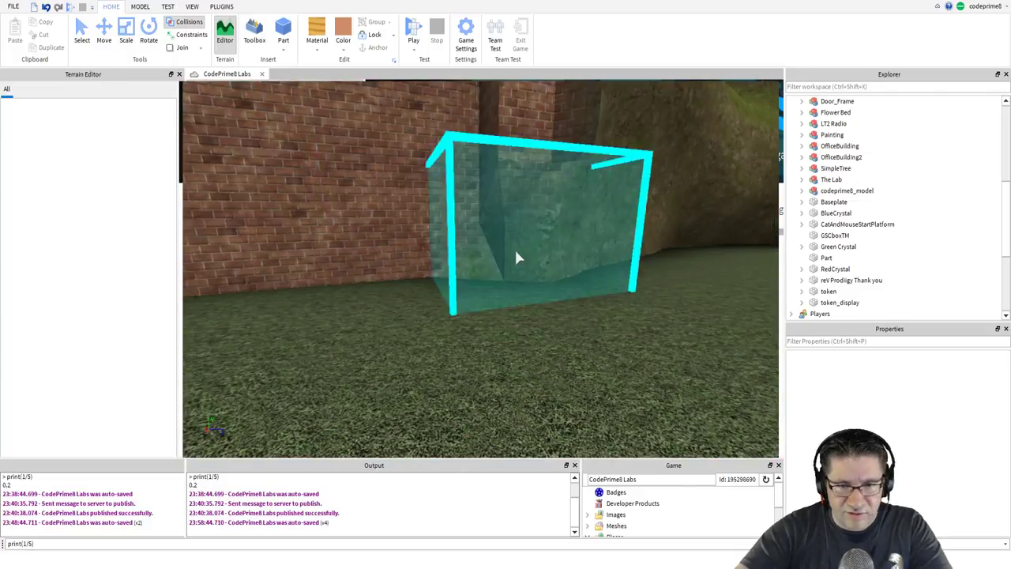
click(520, 239)
right_drag(470, 197, 470, 197)
key(d)
click(460, 209)
scroll(465, 133, down, 2)
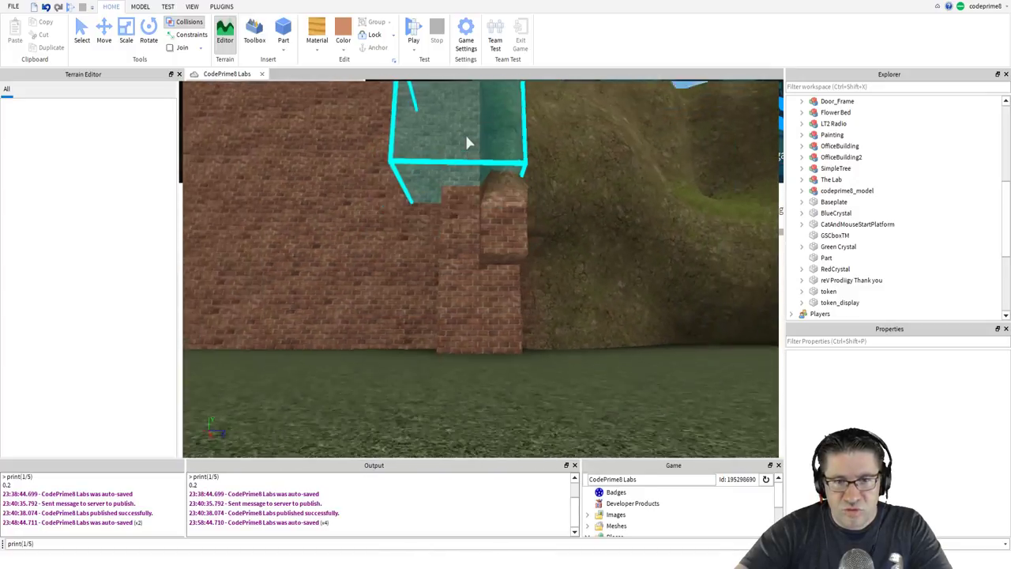
Continue the brick pillar up to the wall top and build a matching pillar at the opposite end.
key(e)
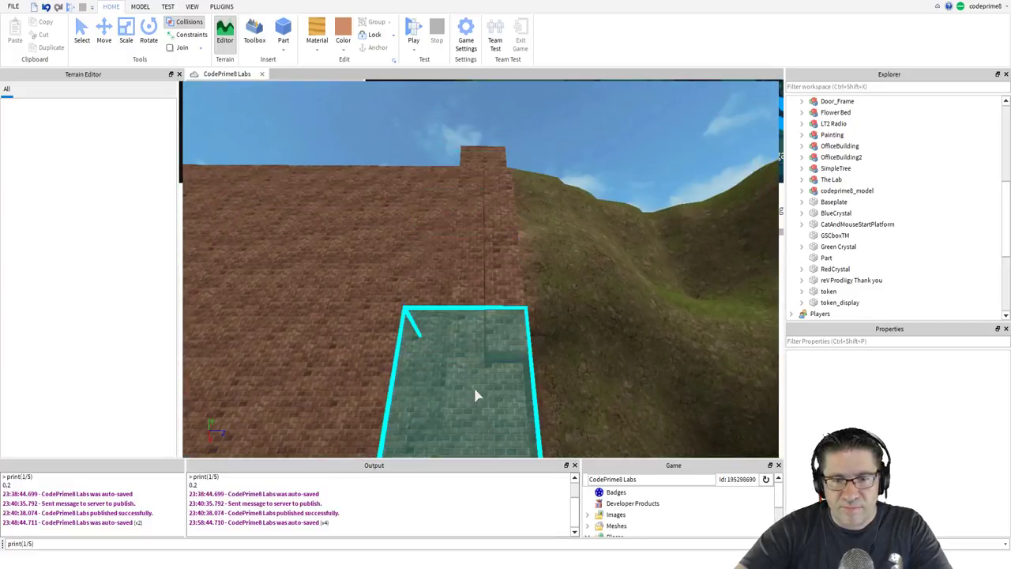
right_drag(460, 323, 459, 322)
right_drag(390, 259, 387, 260)
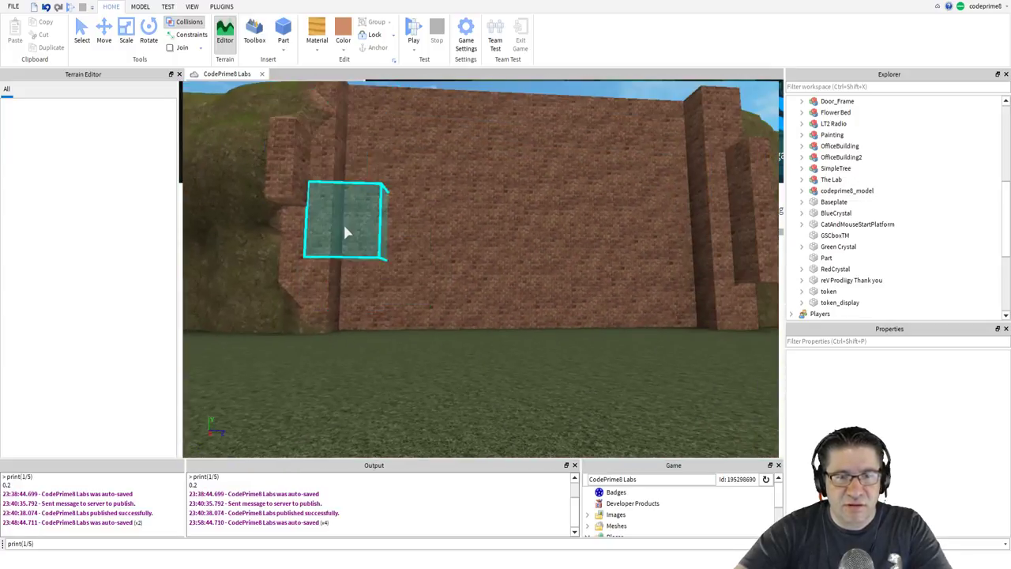
Try reshaping the terrain around the end pillar of the brick wall with the box brush, and undo the change.
right_drag(517, 194, 538, 156)
key(e)
key(w)
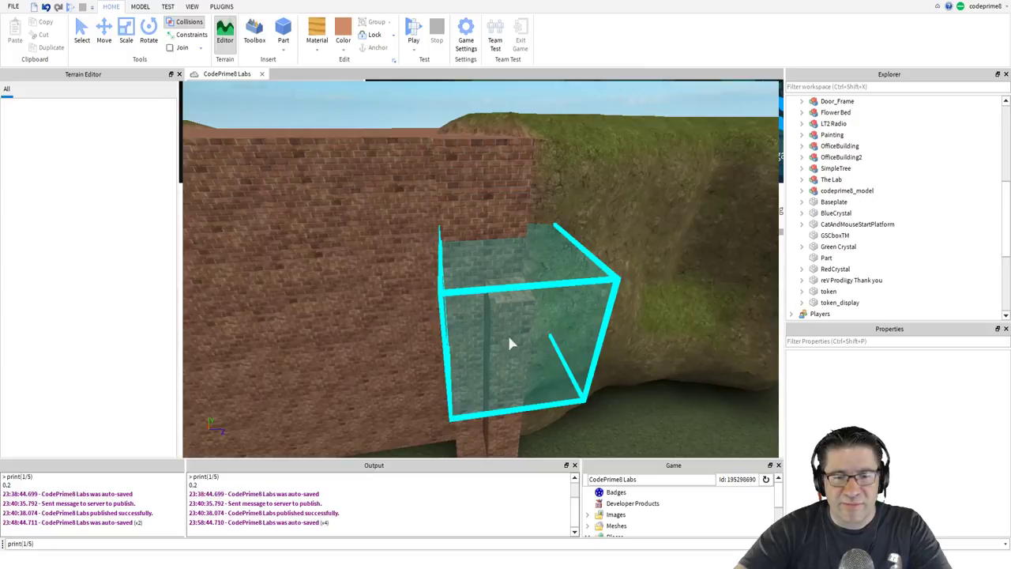
right_drag(519, 369, 462, 369)
drag(462, 365, 207, 214)
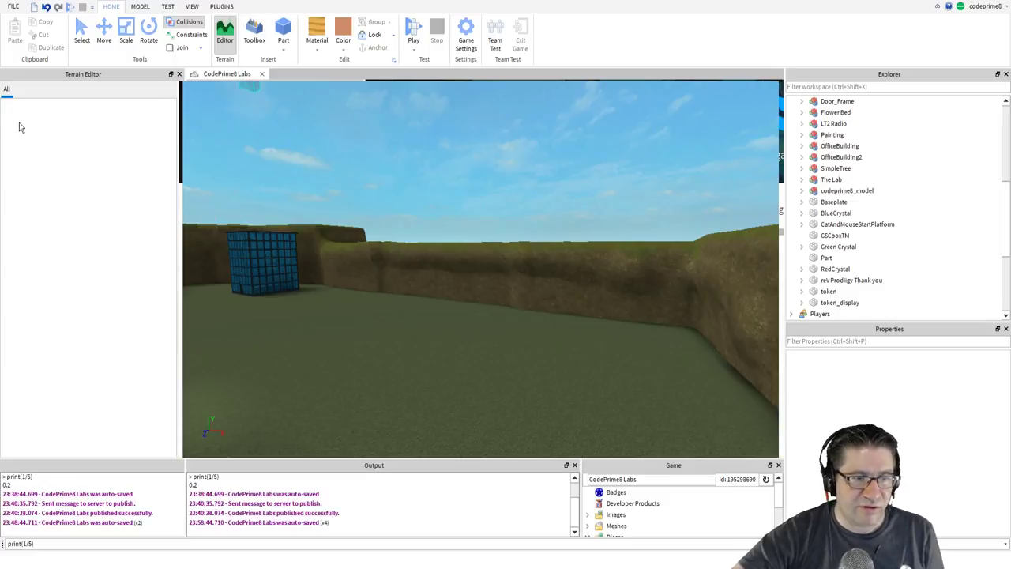
right_drag(436, 201, 436, 201)
mouse_move(603, 238)
mouse_down()
mouse_move(650, 260)
mouse_move(661, 303)
mouse_move(647, 269)
mouse_move(630, 363)
mouse_move(633, 190)
mouse_move(628, 316)
mouse_move(611, 214)
mouse_move(609, 384)
mouse_move(568, 357)
mouse_move(561, 278)
mouse_move(586, 270)
mouse_move(517, 251)
mouse_move(578, 247)
mouse_move(591, 347)
mouse_move(569, 388)
mouse_move(524, 397)
mouse_move(588, 388)
mouse_move(603, 321)
mouse_move(600, 185)
mouse_move(597, 332)
mouse_move(591, 370)
mouse_move(596, 210)
mouse_move(587, 373)
mouse_move(603, 188)
mouse_move(576, 344)
mouse_move(600, 265)
mouse_up()
right_drag(601, 266, 604, 272)
scroll(603, 272, up, 4)
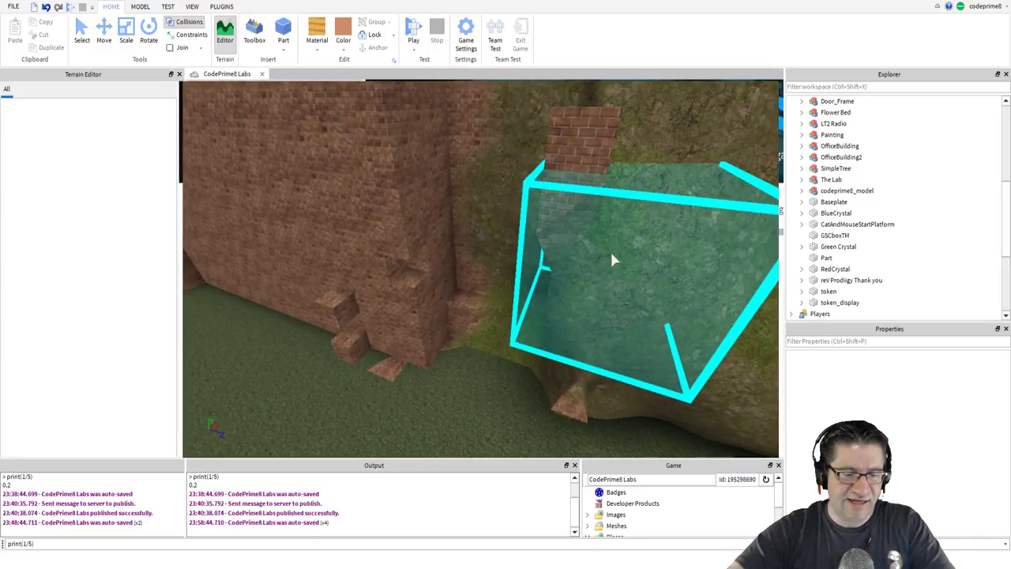
key(ctrl+z)
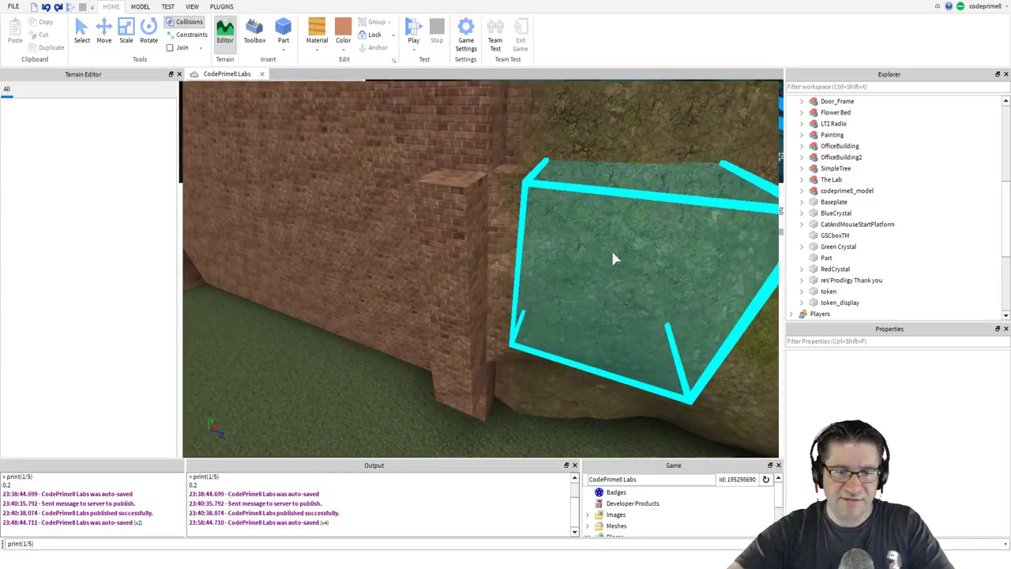
right_drag(578, 240, 580, 247)
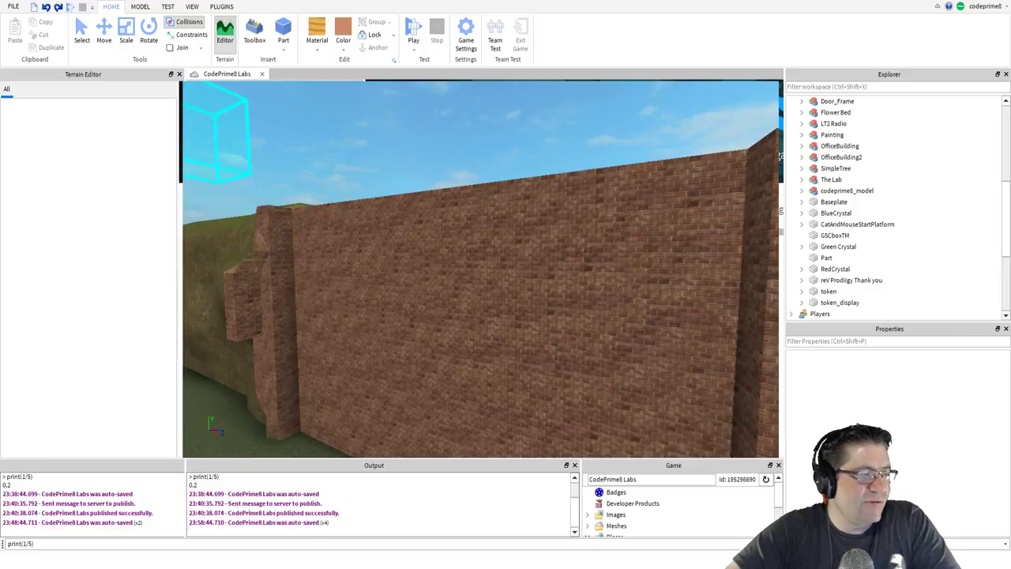
Carve a small cave opening at the ground line of the grassy hillside with a sphere brush.
right_drag(401, 289, 401, 288)
key(w)
key(w)
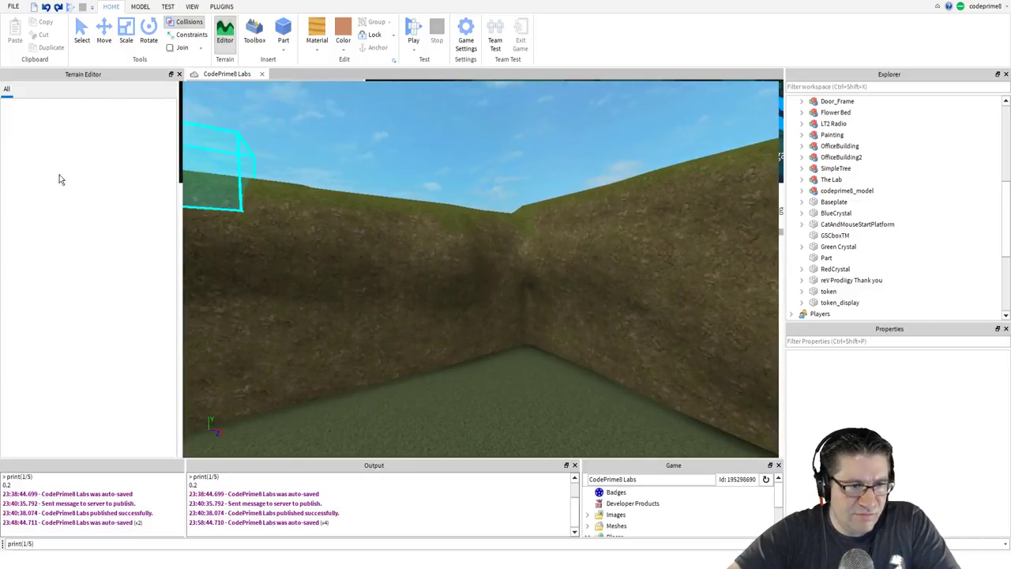
key(w)
right_drag(334, 355, 334, 356)
key(w)
key(s)
drag(430, 365, 431, 368)
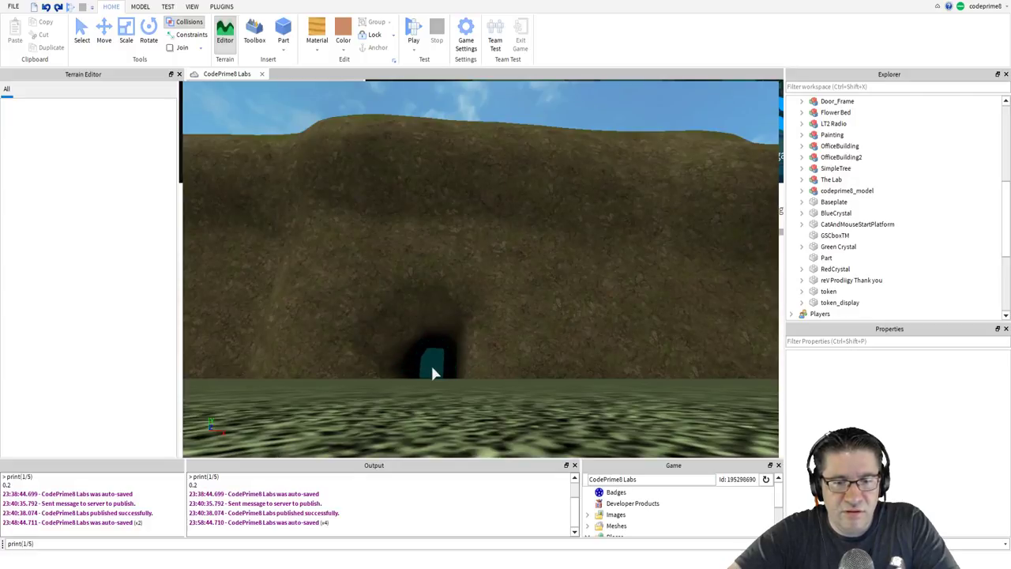
Dig a tunnel from the cave opening into the interior of the hillside with the sphere brush.
key(w)
right_drag(432, 367, 432, 367)
right_drag(422, 436, 422, 436)
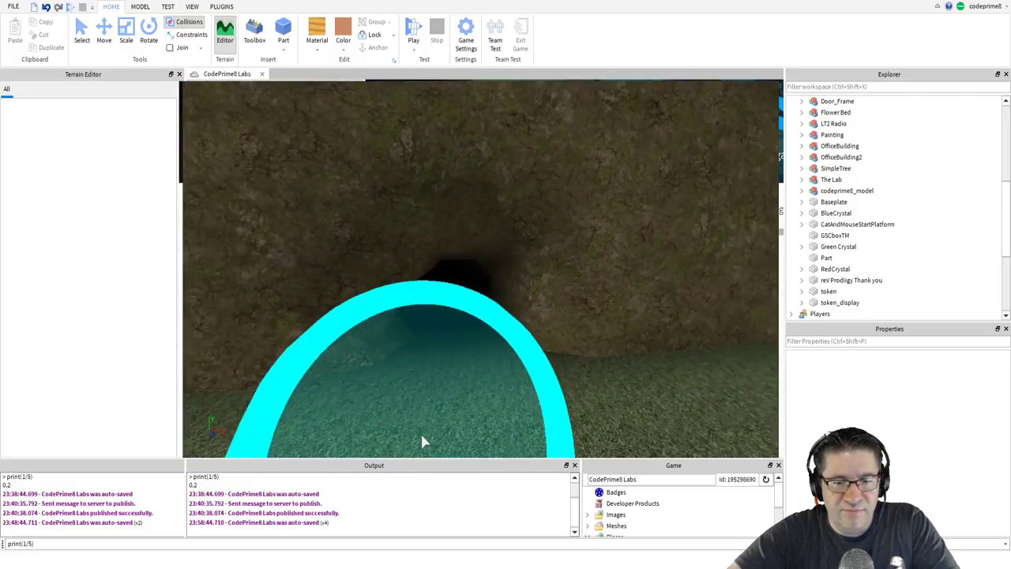
scroll(420, 442, up, 8)
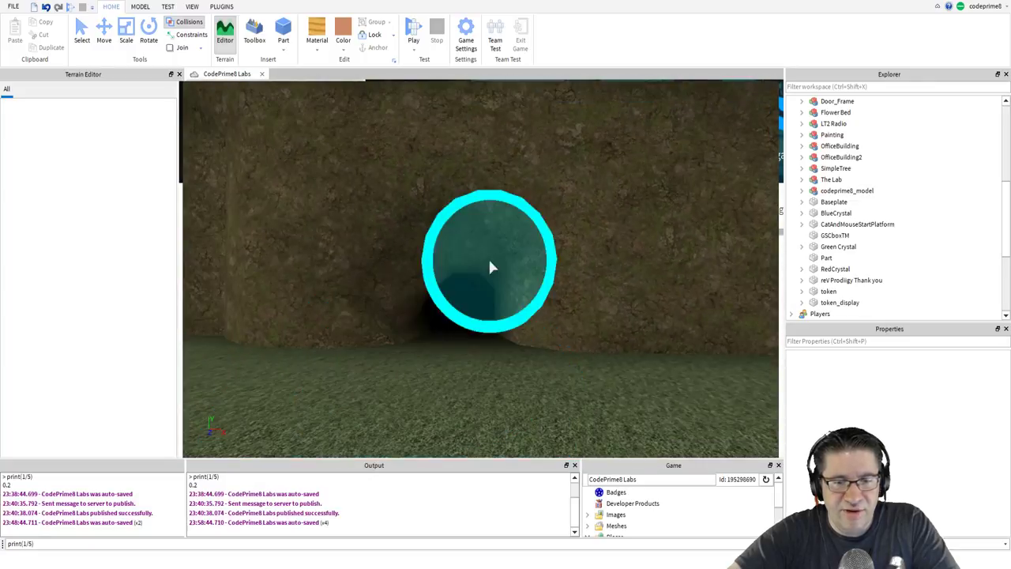
right_drag(460, 290, 460, 291)
key(w)
key(w)
scroll(459, 291, down, 5)
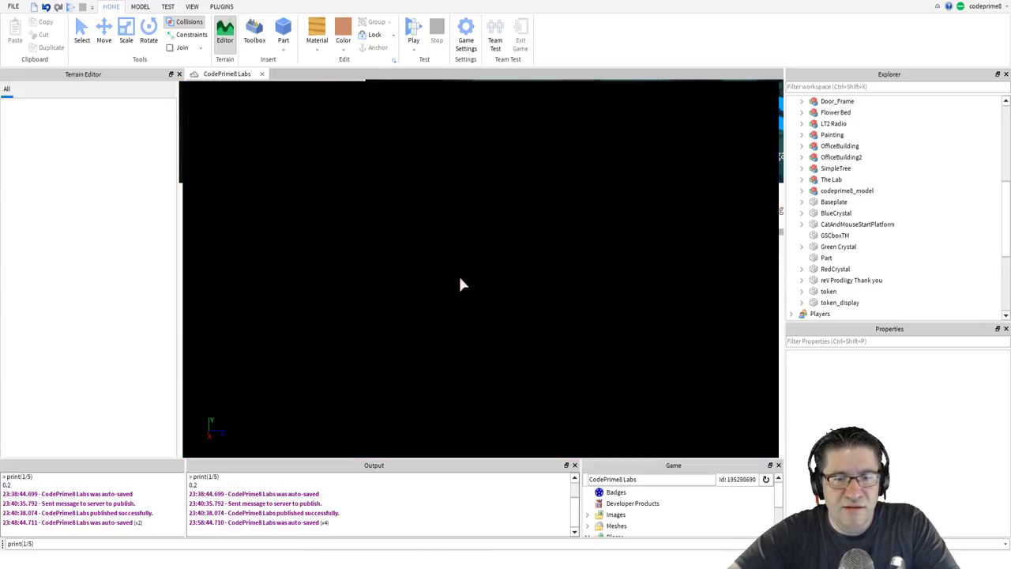
scroll(462, 283, up, 5)
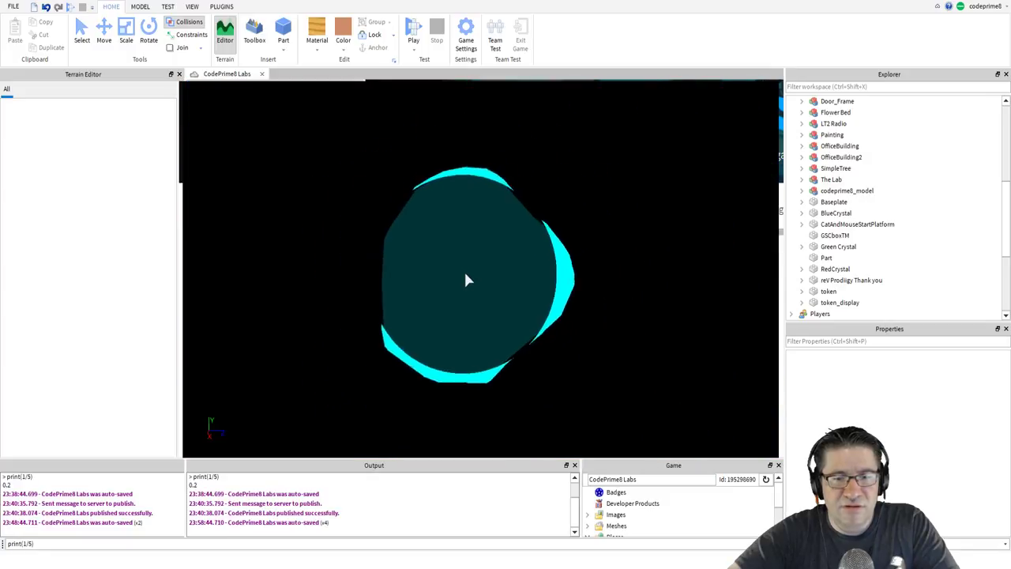
scroll(466, 281, up, 5)
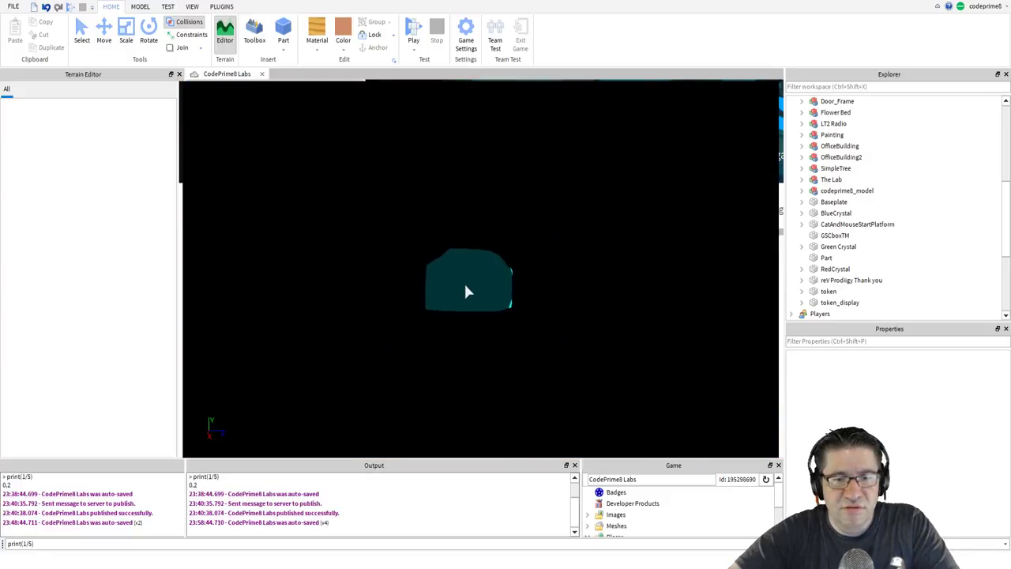
scroll(466, 292, up, 3)
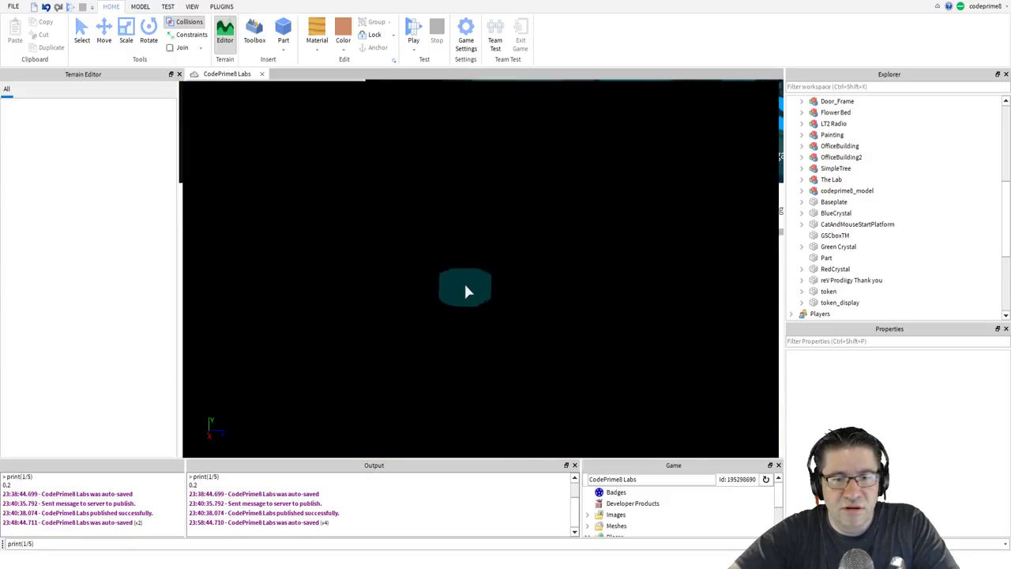
Continue carving the tunnel through the hill until it breaks out into daylight.
scroll(466, 292, up, 5)
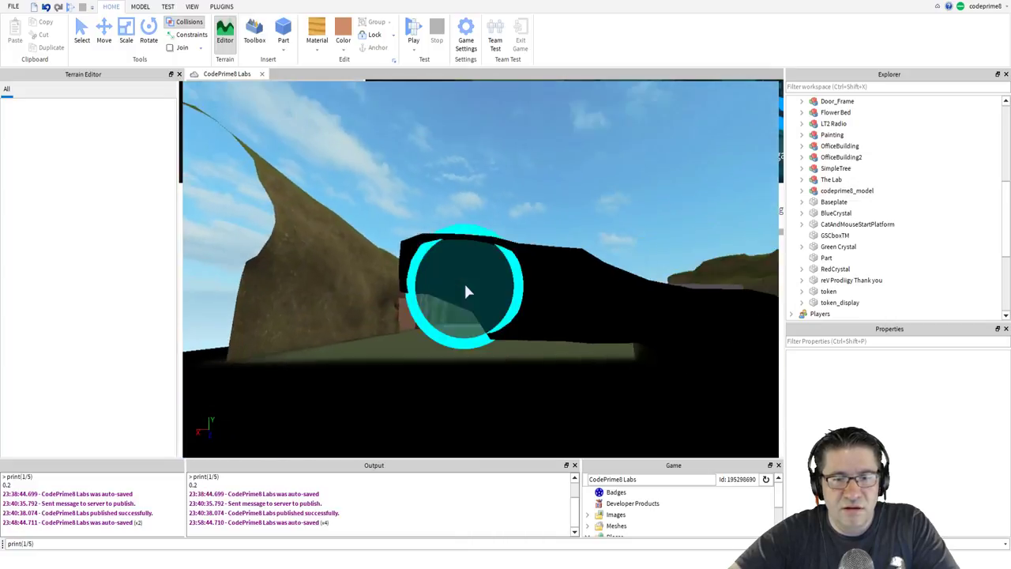
scroll(466, 292, up, 8)
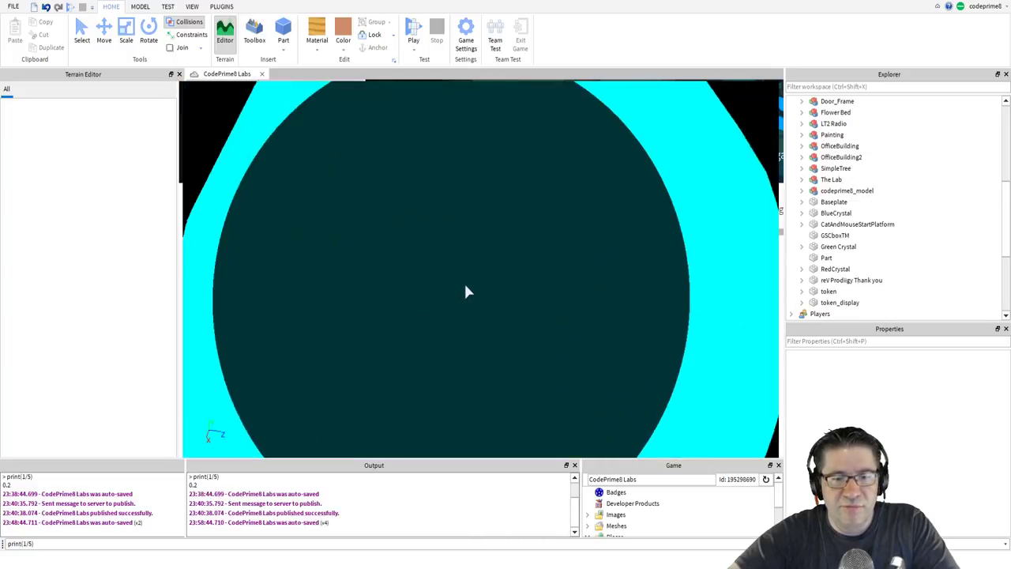
scroll(466, 292, down, 8)
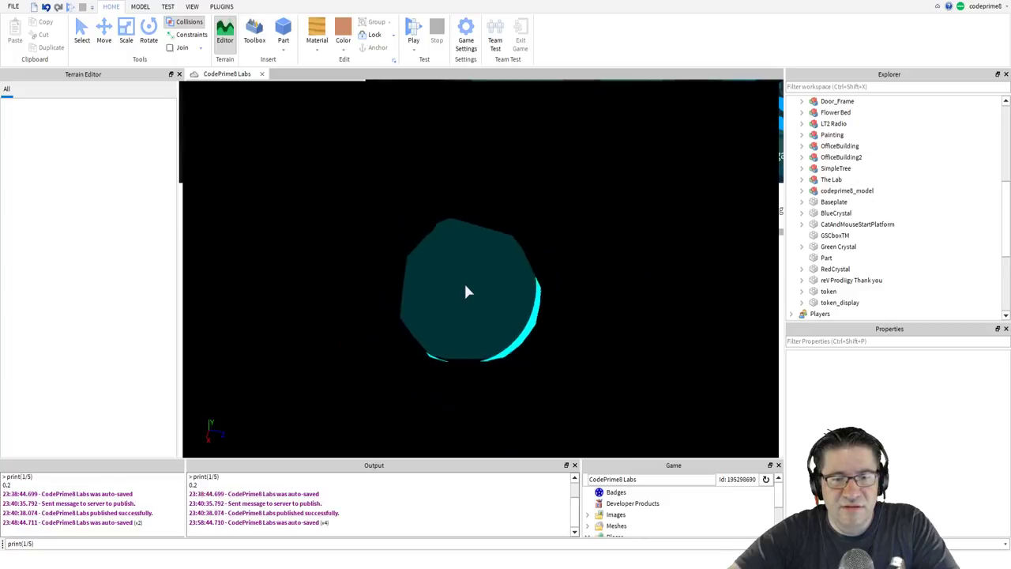
scroll(466, 292, down, 5)
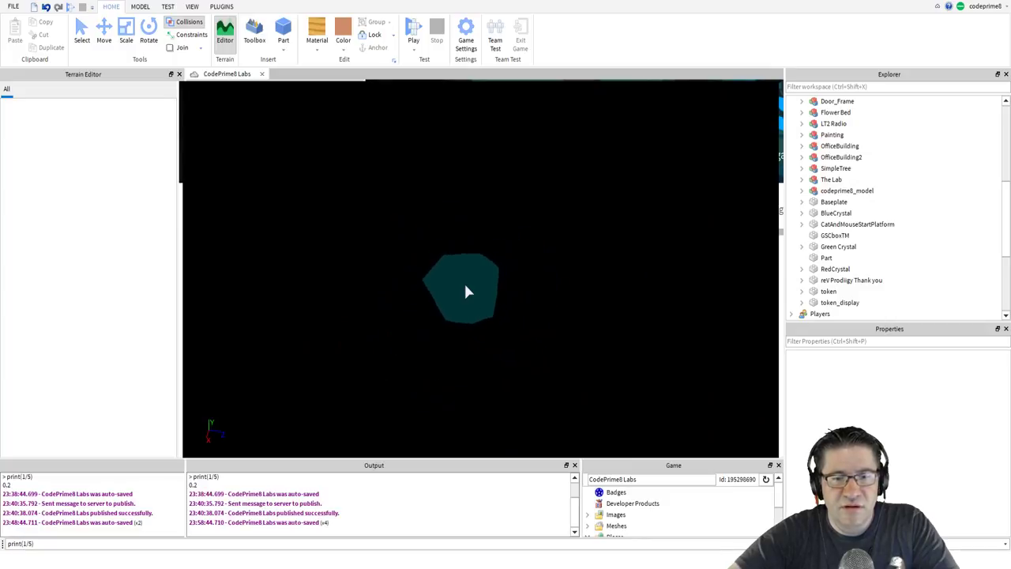
scroll(466, 285, down, 4)
right_drag(465, 286, 465, 286)
scroll(466, 293, up, 6)
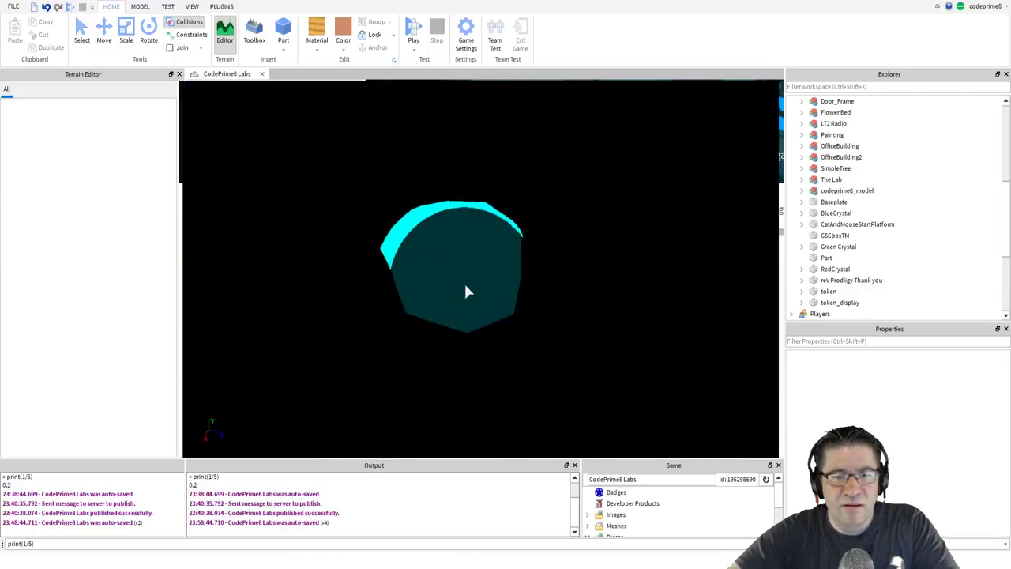
scroll(466, 292, down, 3)
scroll(467, 292, up, 4)
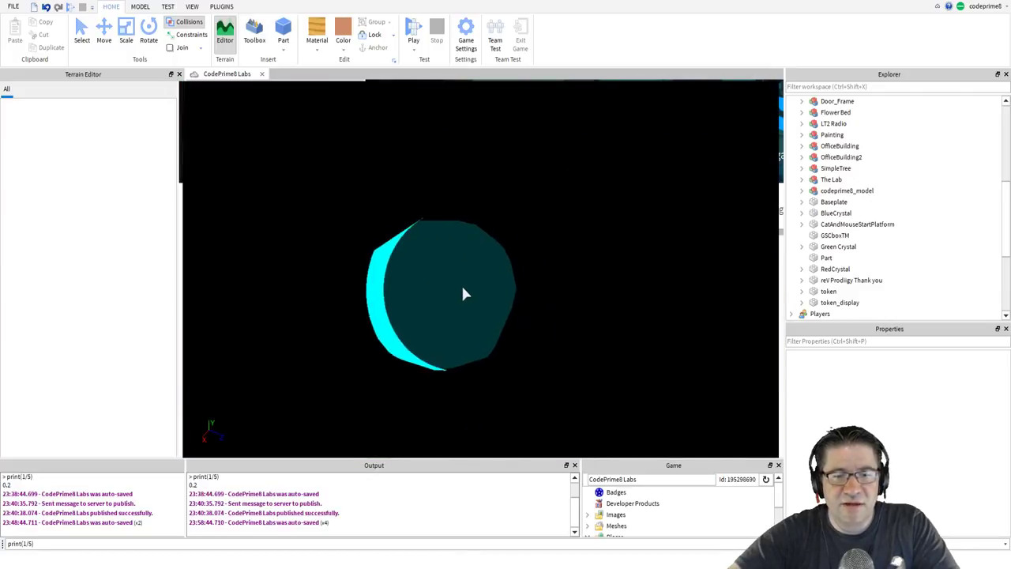
scroll(464, 293, down, 3)
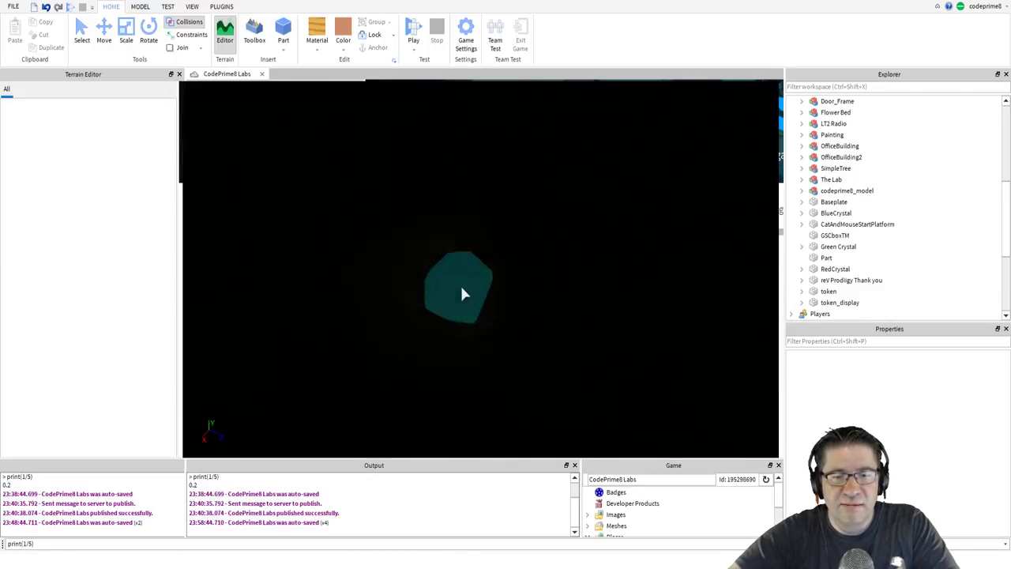
scroll(462, 290, down, 2)
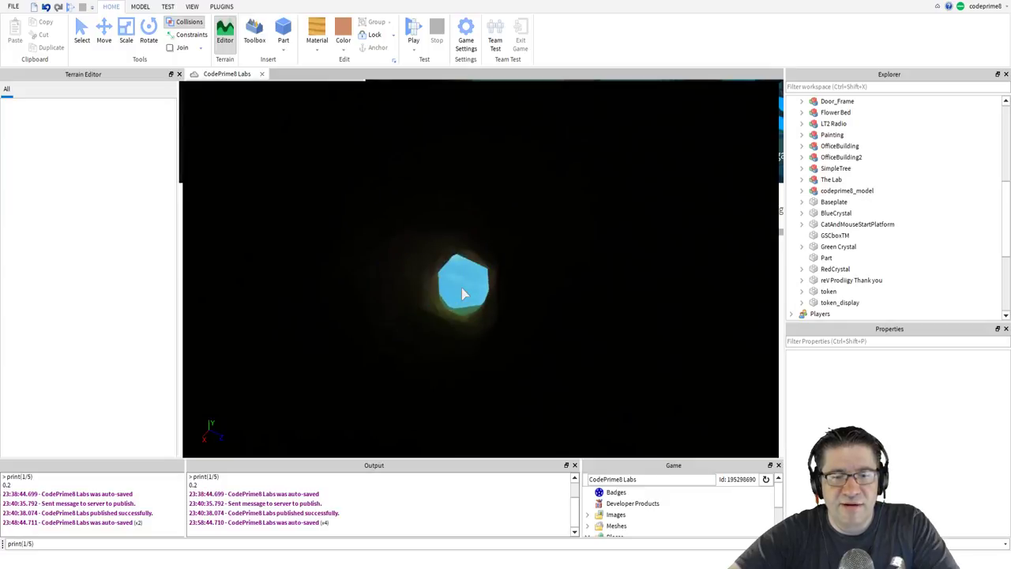
scroll(463, 293, up, 5)
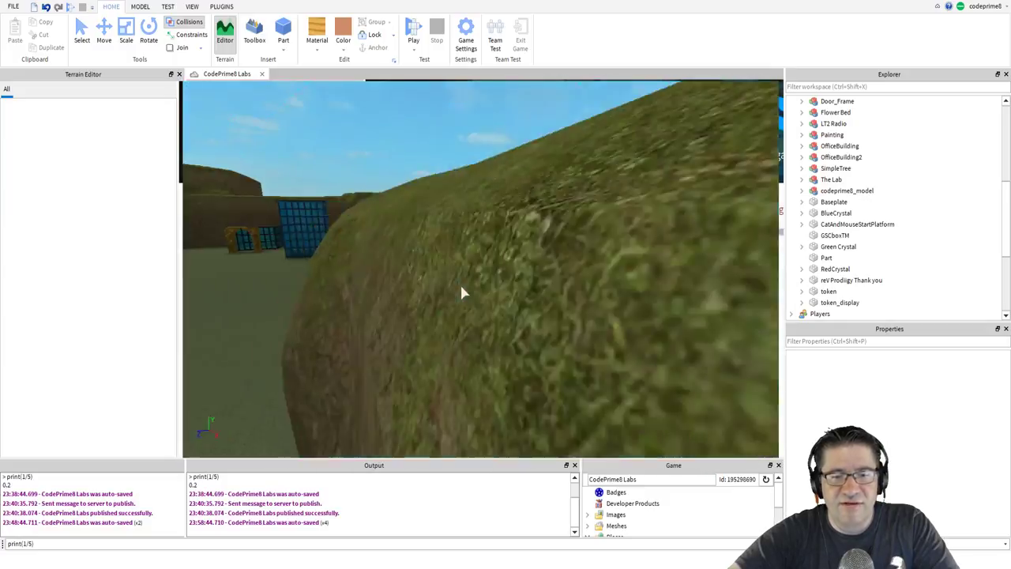
Return to the cave entrance at the base of the hillside and examine the carved opening.
key(w)
key(e)
key(a)
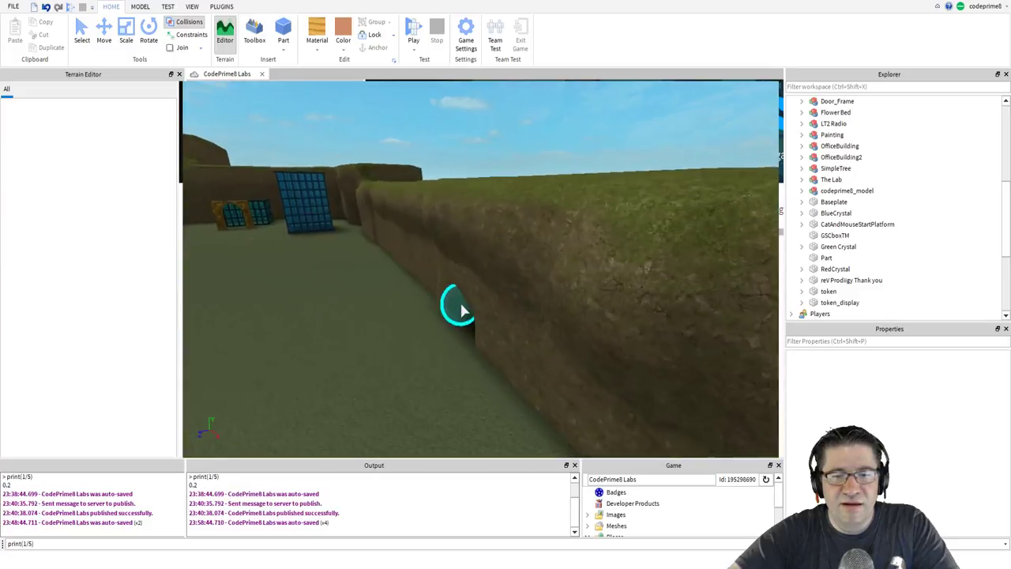
scroll(461, 308, up, 5)
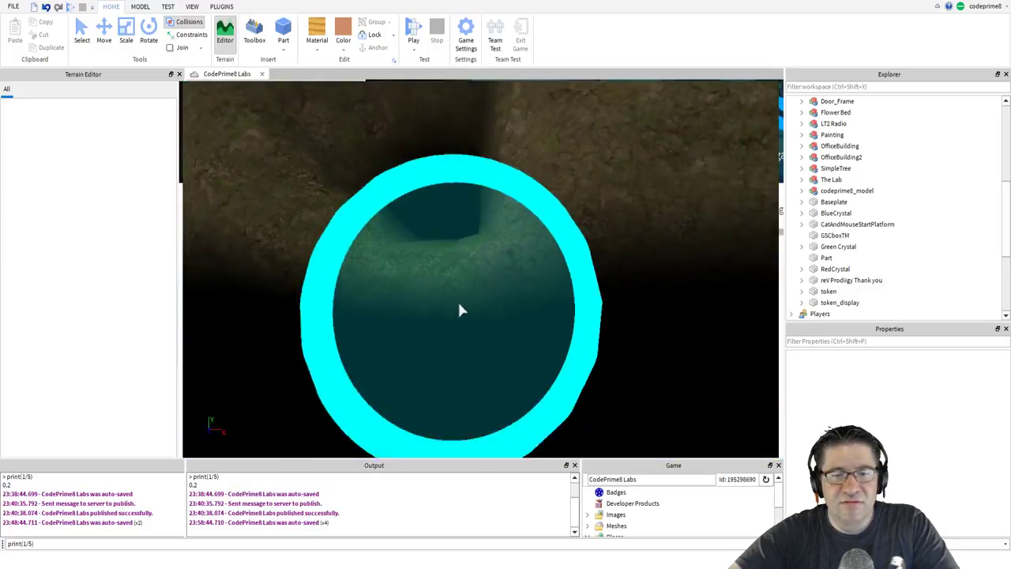
right_drag(369, 246, 331, 236)
key(s)
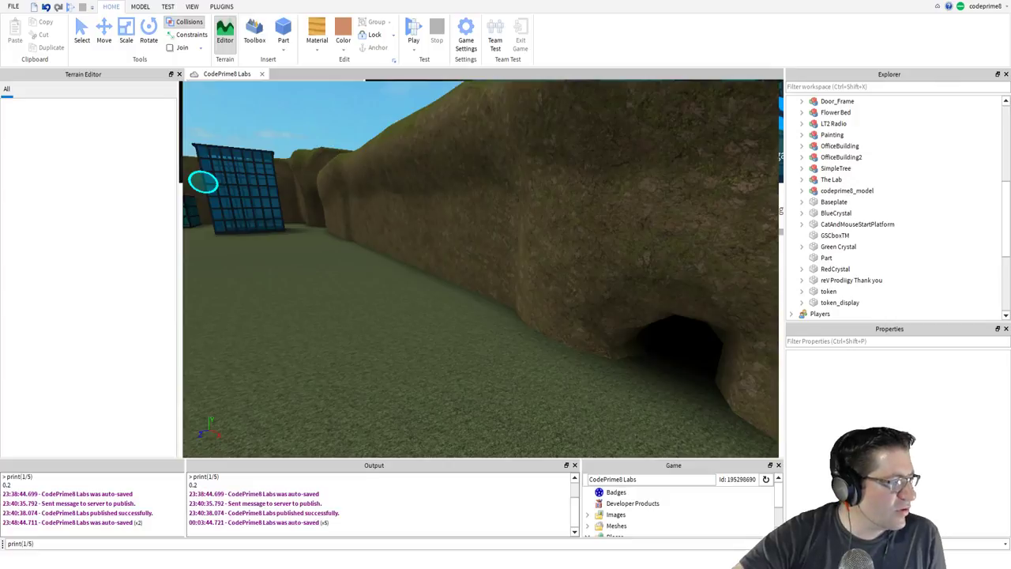
right_drag(373, 225, 373, 224)
scroll(373, 224, down, 5)
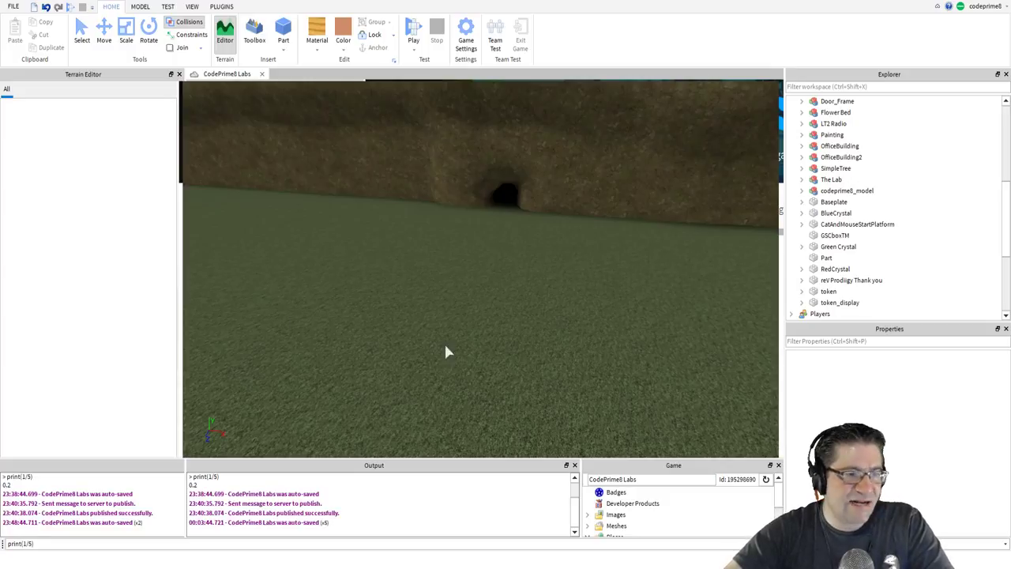
Select a terrain region around the cave at the basin corner and extend it back over the grassy plateau.
right_drag(377, 287, 377, 288)
key(e)
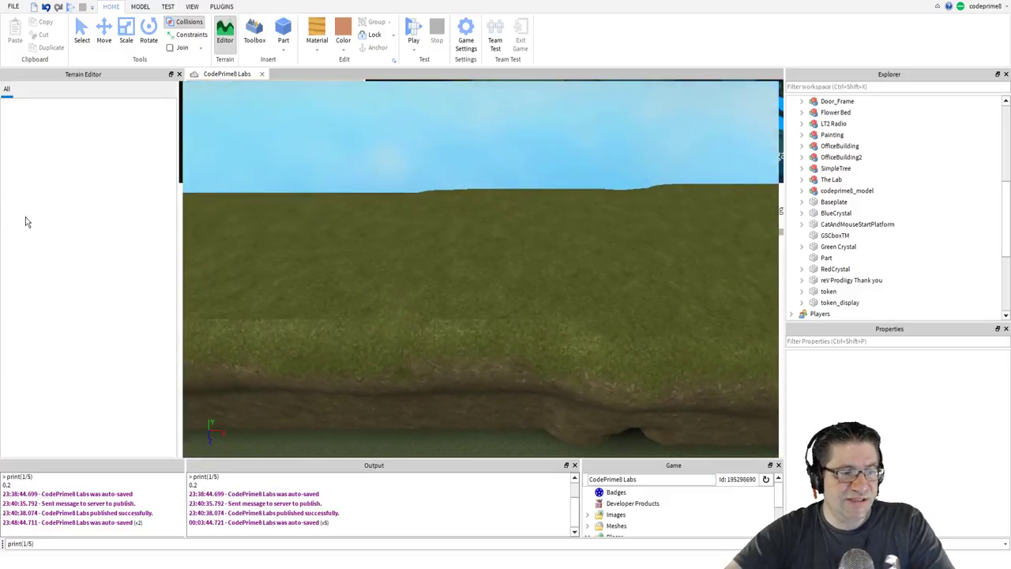
right_drag(301, 293, 301, 298)
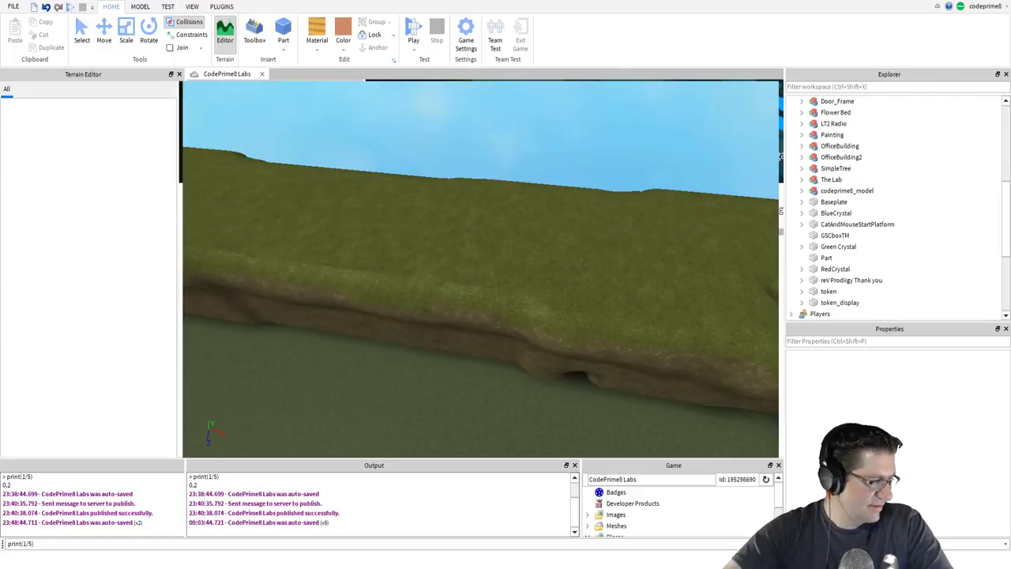
right_drag(255, 317, 255, 317)
drag(449, 334, 684, 254)
mouse_move(571, 258)
mouse_down()
mouse_move(553, 201)
mouse_move(567, 249)
mouse_up()
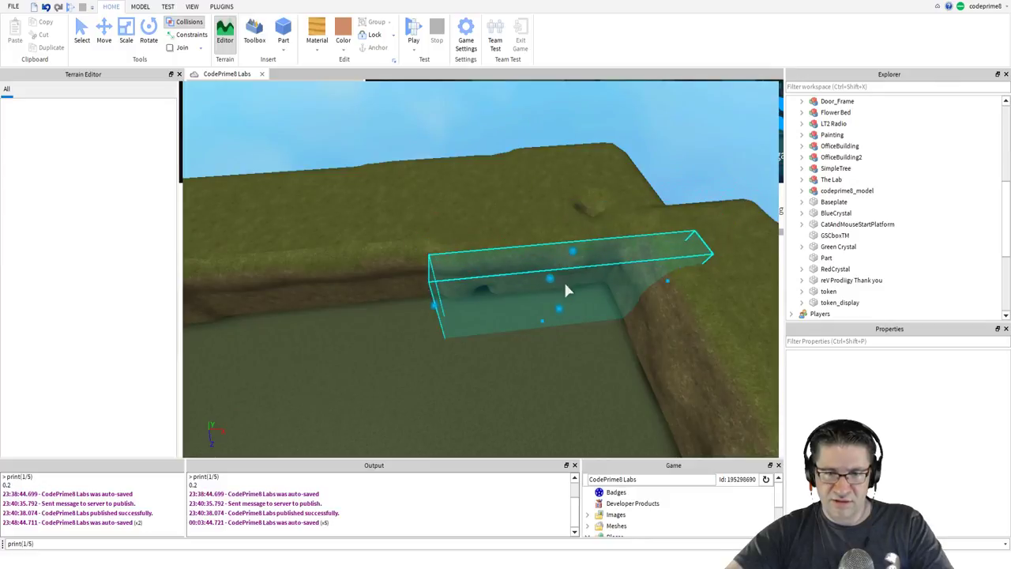
drag(565, 286, 511, 178)
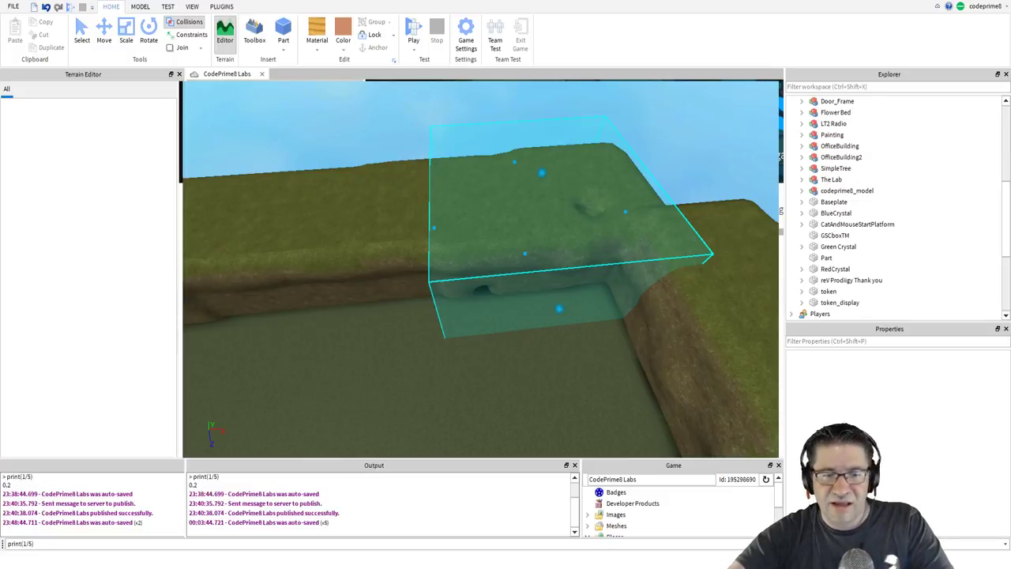
Move the selected terrain block slightly back, away from the basin.
click(38, 204)
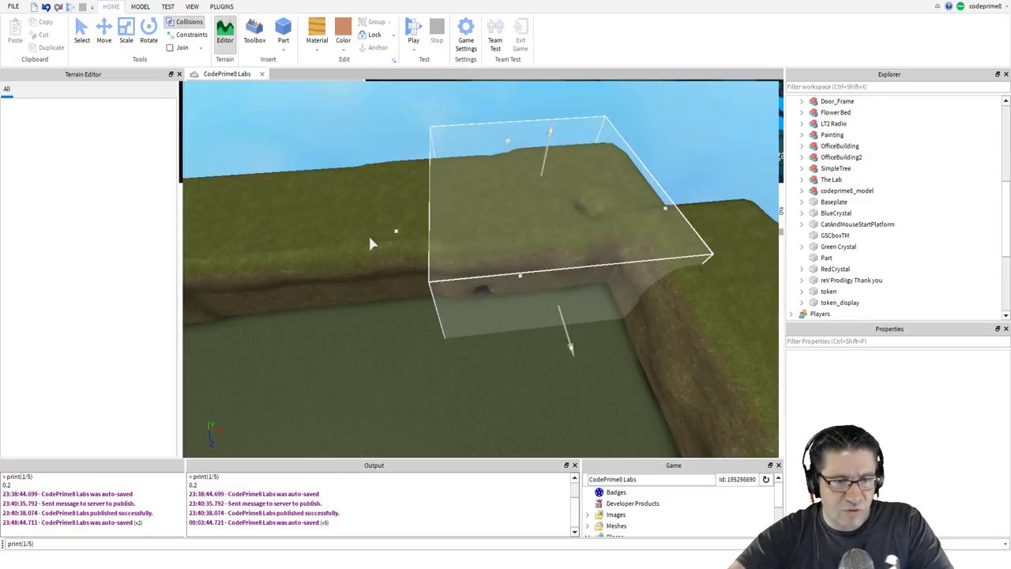
drag(567, 339, 394, 218)
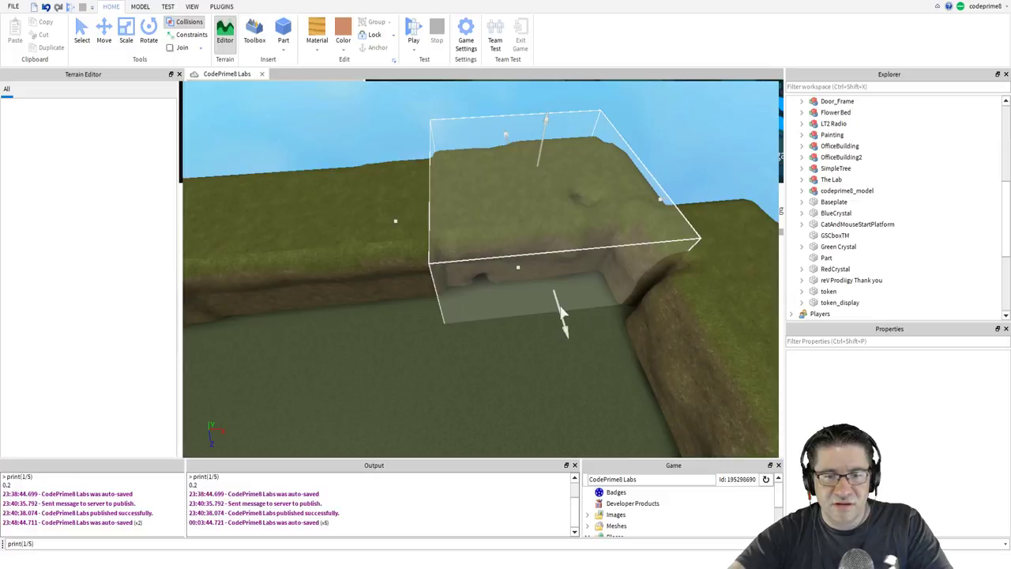
drag(559, 306, 566, 318)
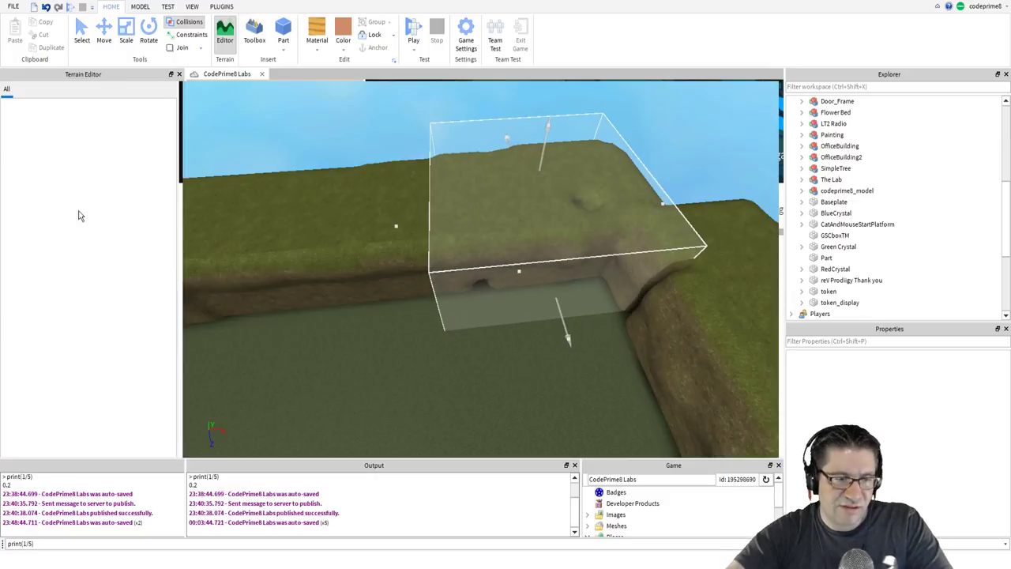
Resize the selected terrain block, widening it along the hillside and making it taller.
click(68, 214)
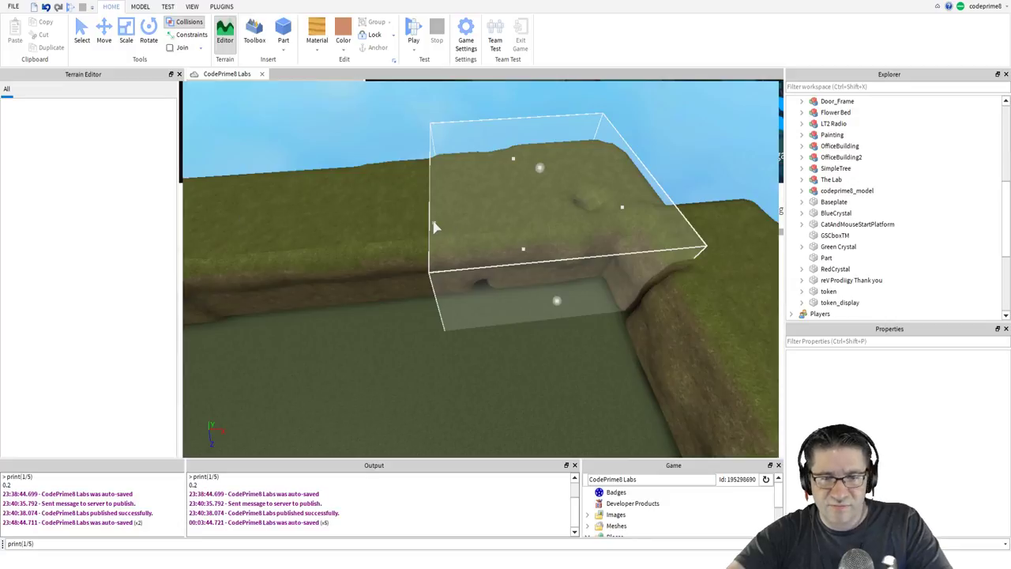
drag(434, 228, 406, 225)
drag(524, 170, 537, 95)
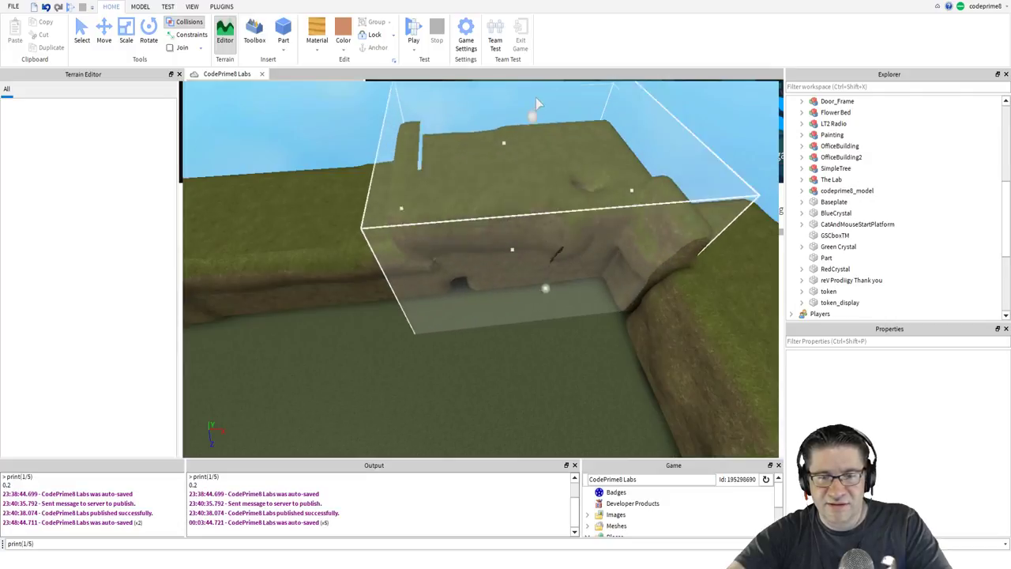
Shrink the terrain block's depth back toward the plateau, and undo this and the preceding resize.
drag(548, 285, 531, 206)
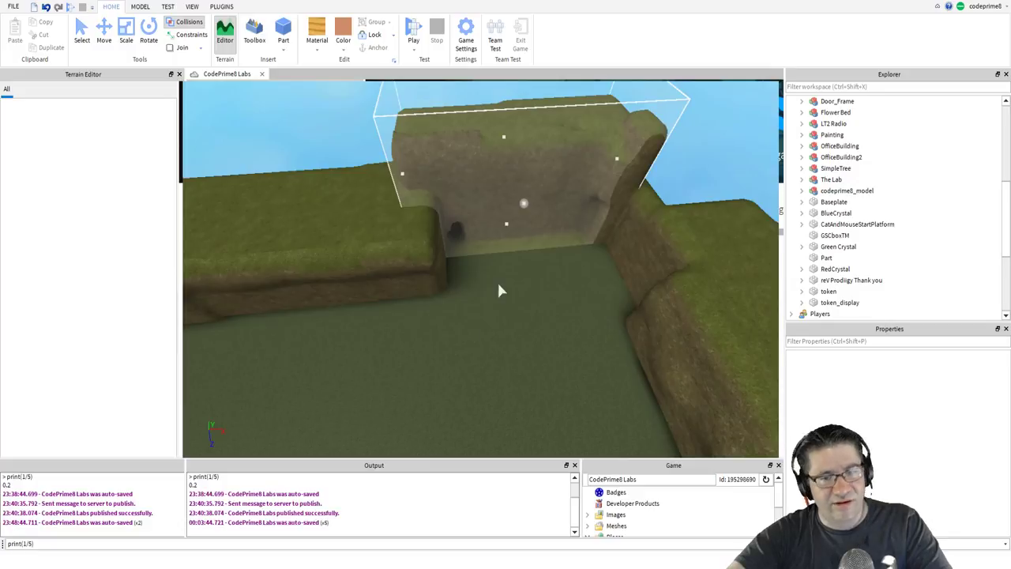
key(ctrl+z)
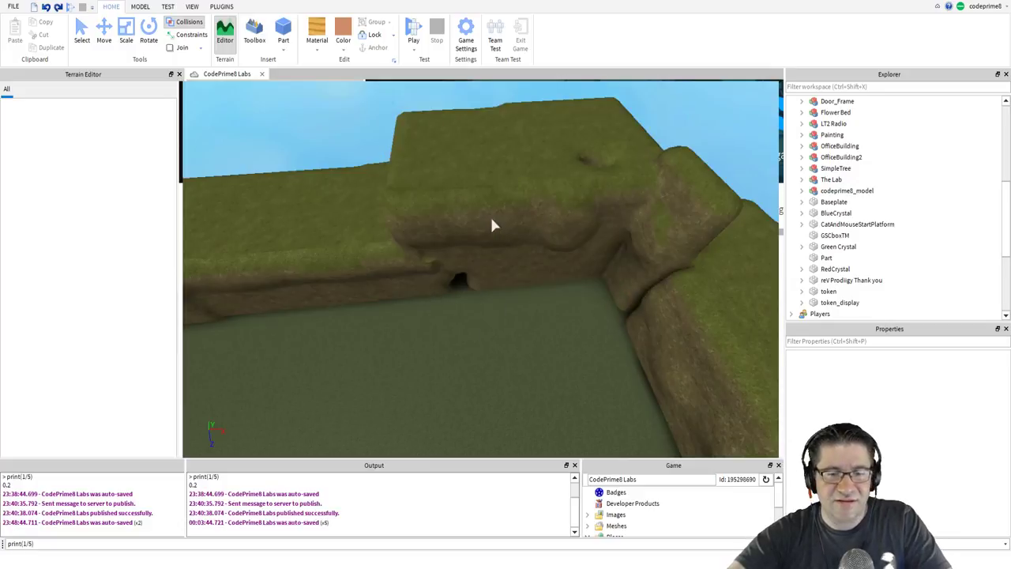
key(ctrl+z)
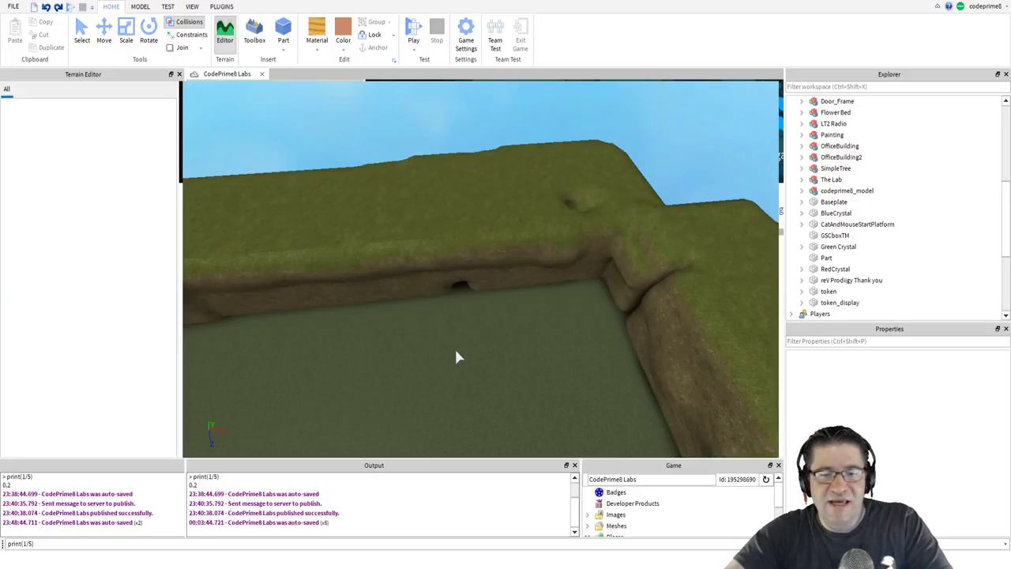
Select a terrain region around the cave at the basin corner, extend it back over the plateau, and get it ready for moving.
drag(452, 350, 672, 223)
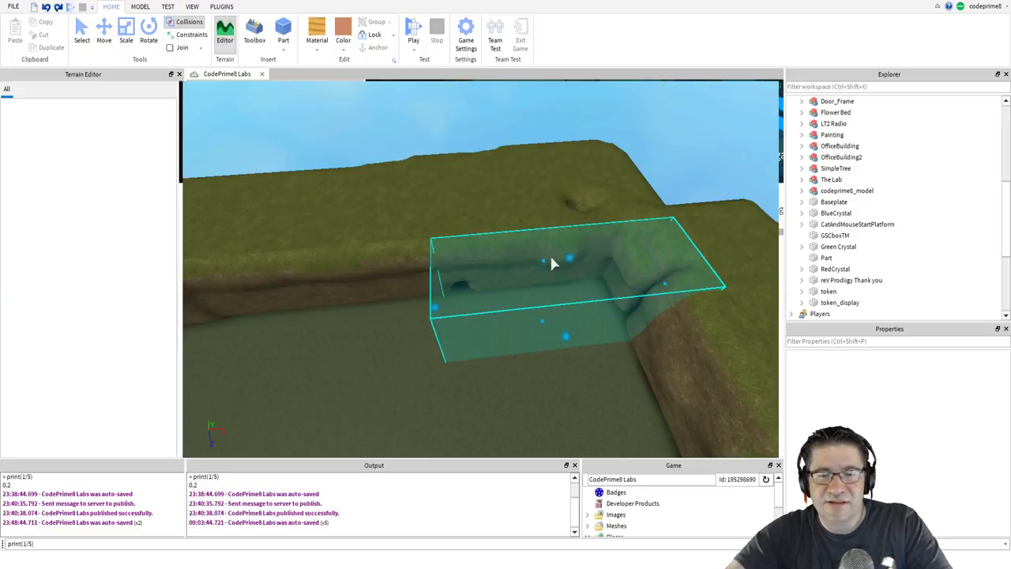
drag(548, 264, 511, 163)
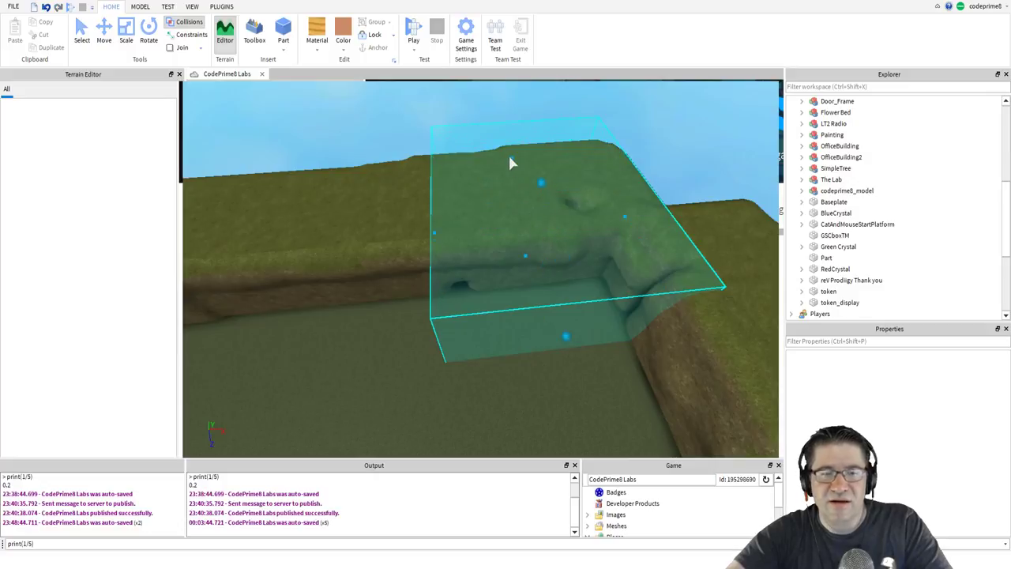
click(21, 265)
click(332, 214)
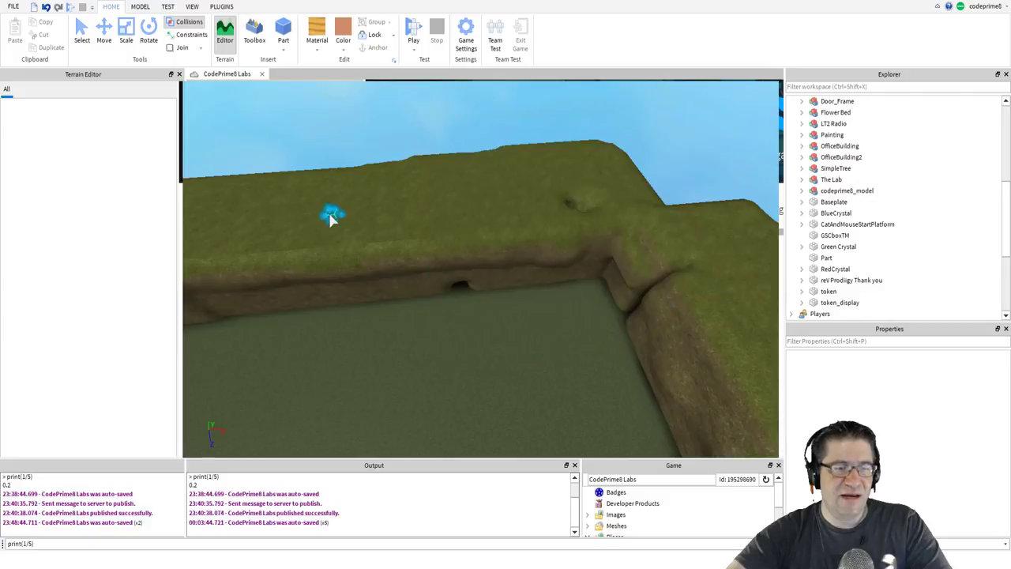
click(46, 265)
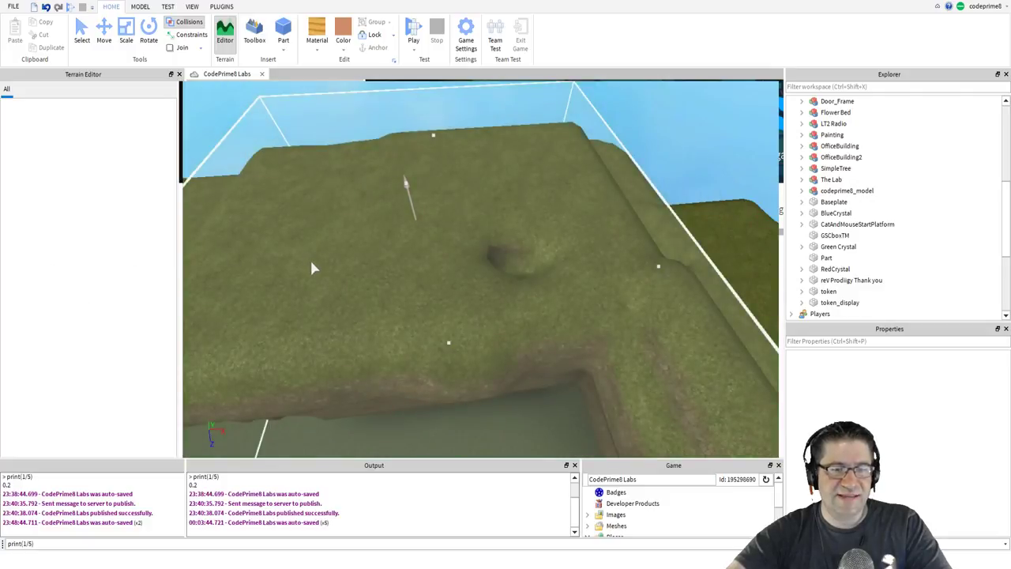
Move the selected terrain block along the hillside toward the blue glass building, and undo the move.
right_drag(465, 235, 464, 236)
scroll(620, 268, down, 4)
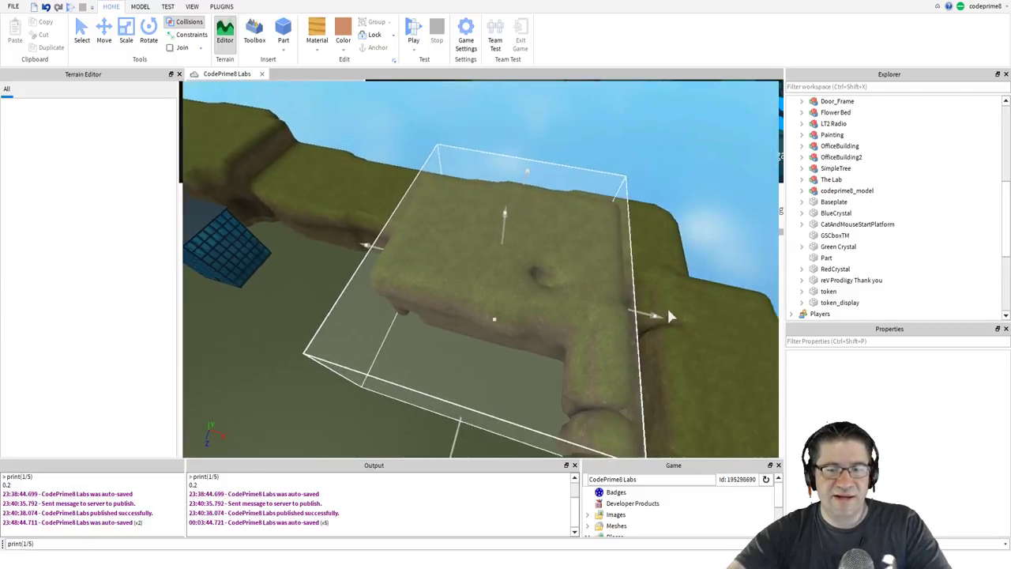
right_drag(641, 320, 335, 255)
scroll(333, 252, down, 2)
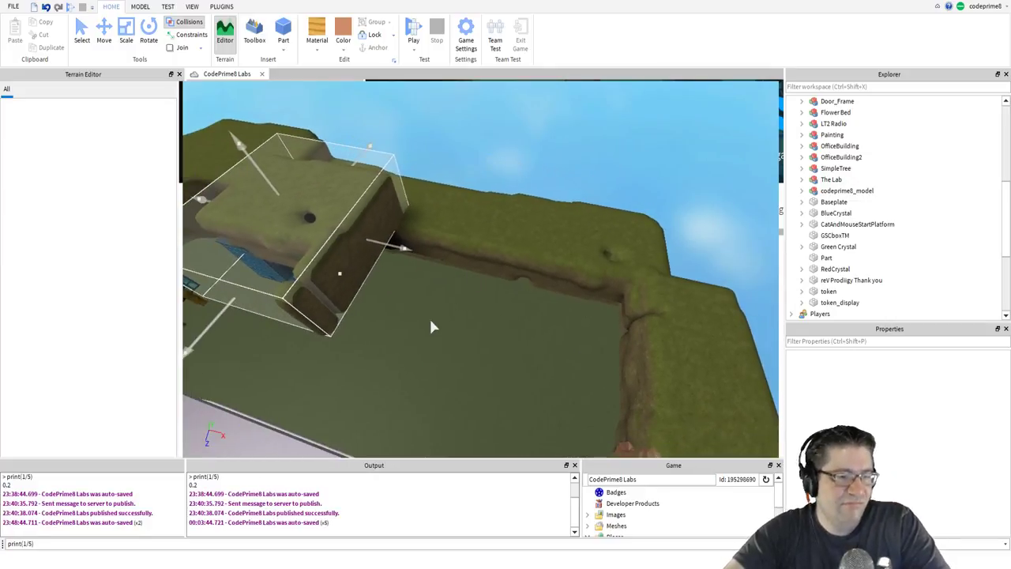
key(ctrl+z)
key(ctrl+z)
key(ctrl+z)
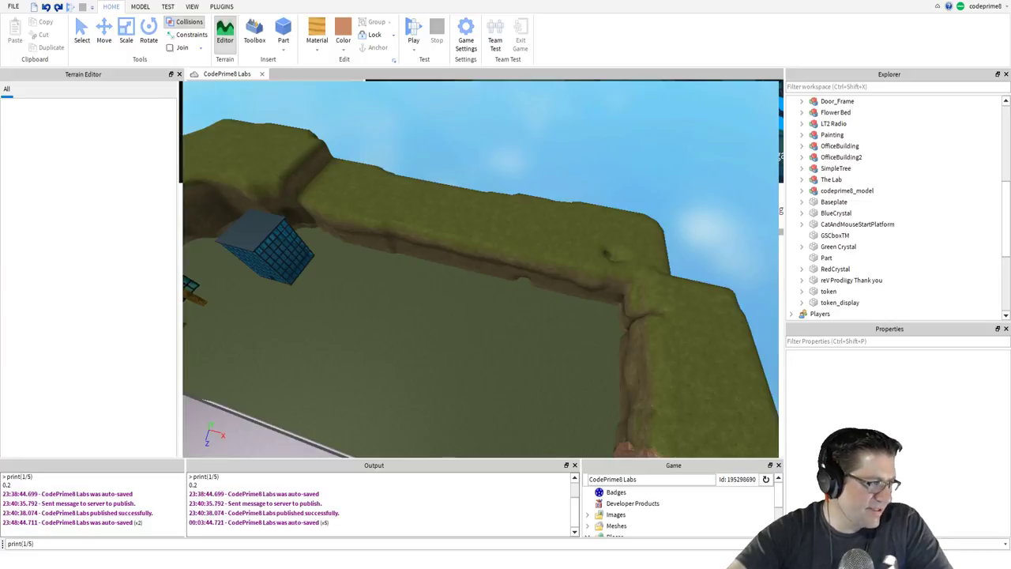
Select a box region on the basin floor between the white building and the cliff, raise its height, and fill it with brick.
right_drag(436, 325, 436, 325)
scroll(434, 322, up, 3)
drag(417, 230, 542, 294)
drag(478, 262, 473, 201)
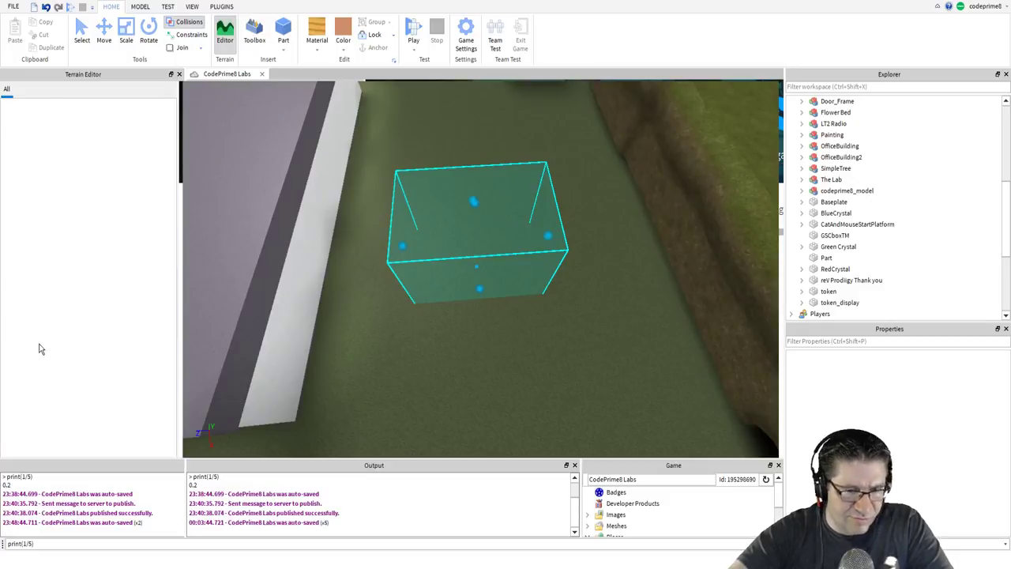
click(93, 397)
Select a small region near the upper corner of the brick block's side face, extend it outward as a beam, and fill it with brick.
right_drag(516, 350, 517, 353)
key(d)
click(647, 369)
right_drag(647, 370, 647, 370)
key(d)
key(w)
key(a)
key(d)
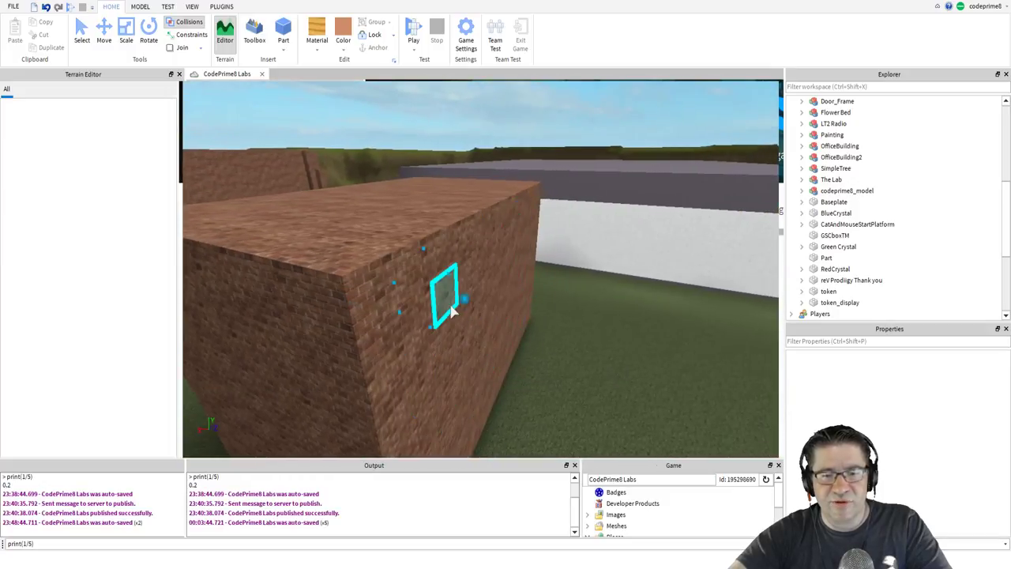
drag(478, 316, 578, 305)
key(d)
key(s)
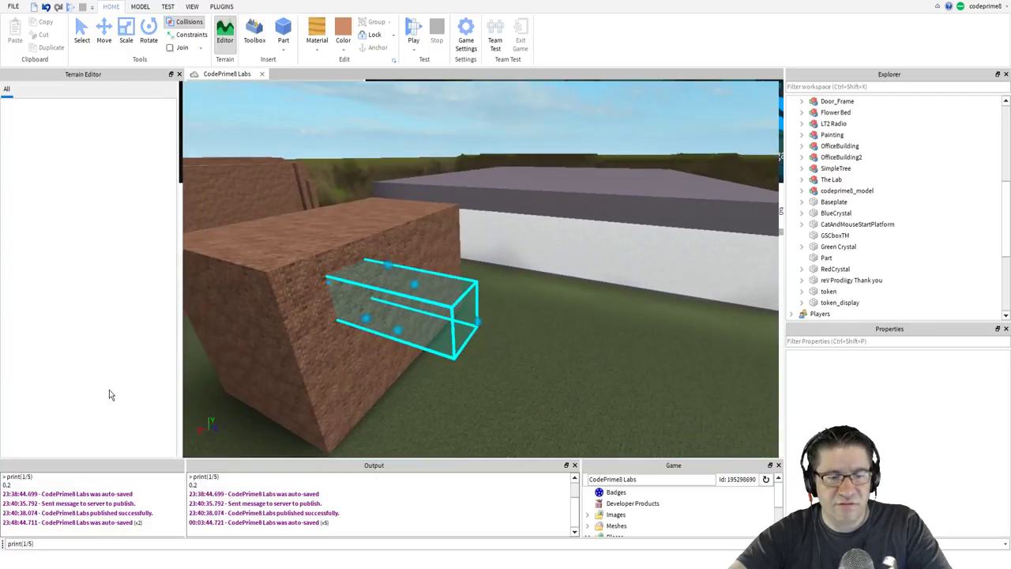
click(109, 390)
Select a narrow, flattened region running sideways from the brick beam's free end and fill it with brick to form an L shape.
key(d)
right_drag(514, 344, 546, 361)
key(s)
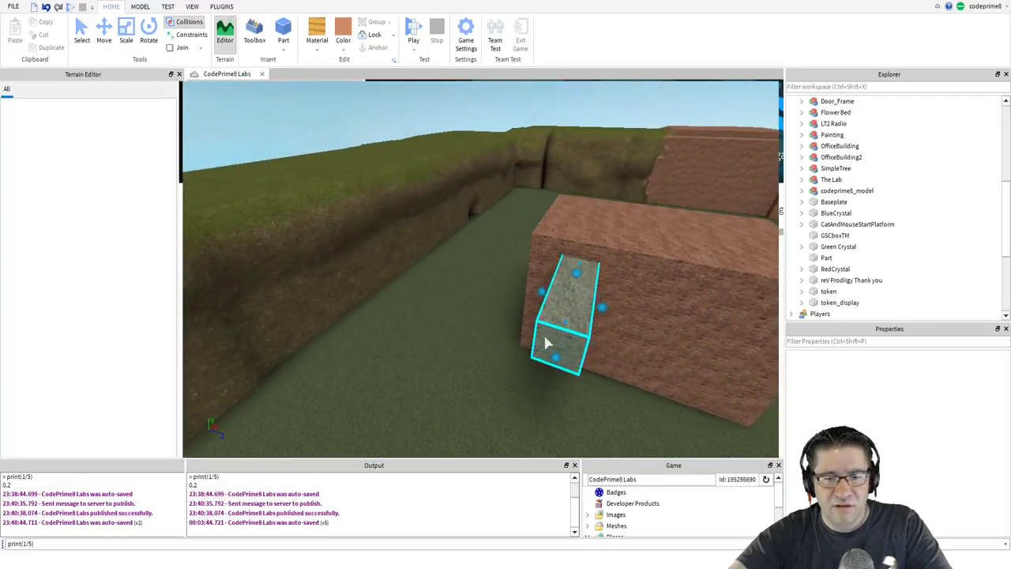
drag(540, 335, 658, 439)
right_drag(658, 403, 653, 400)
key(d)
key(s)
drag(459, 352, 413, 363)
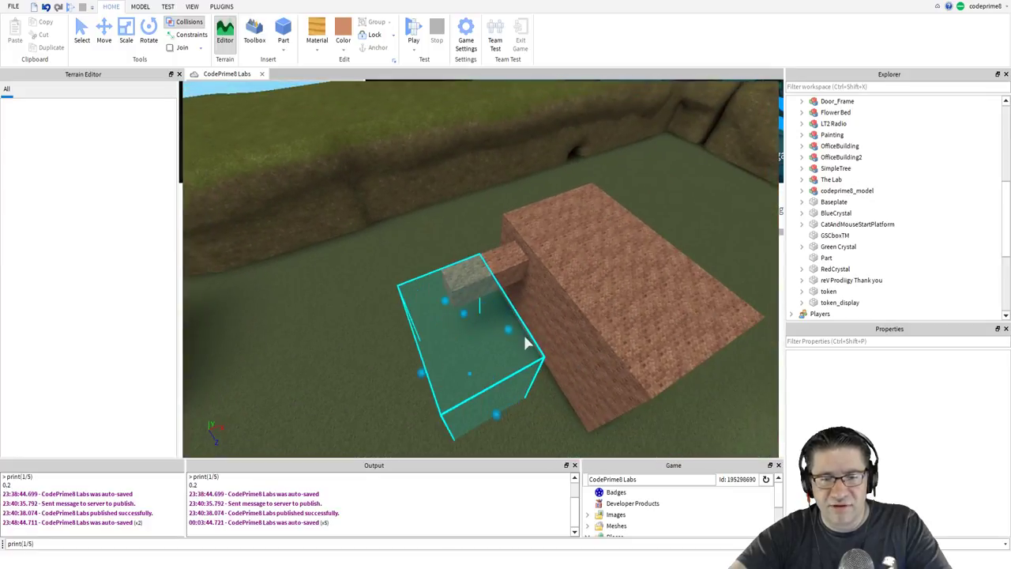
drag(514, 334, 477, 339)
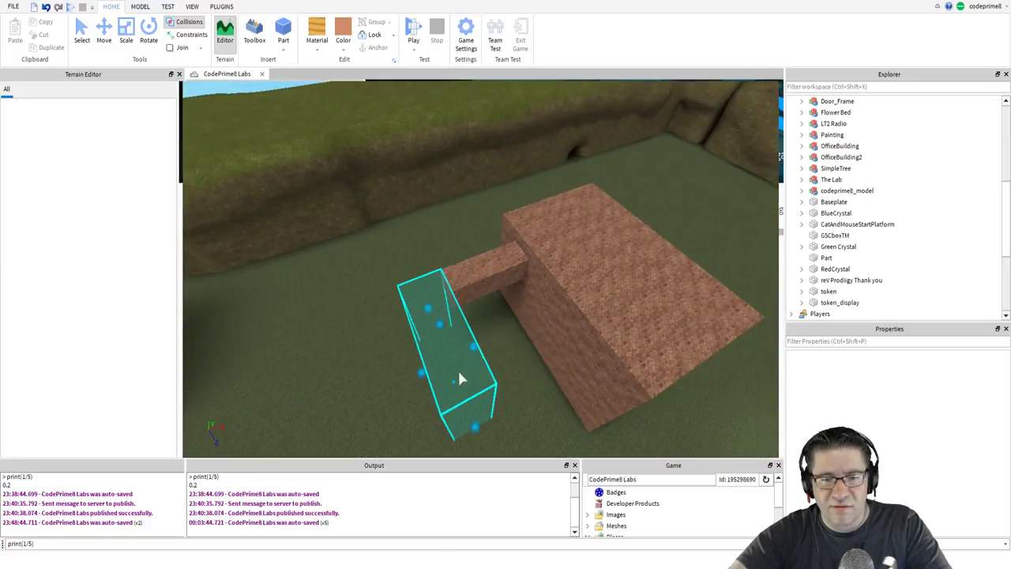
drag(458, 382, 454, 350)
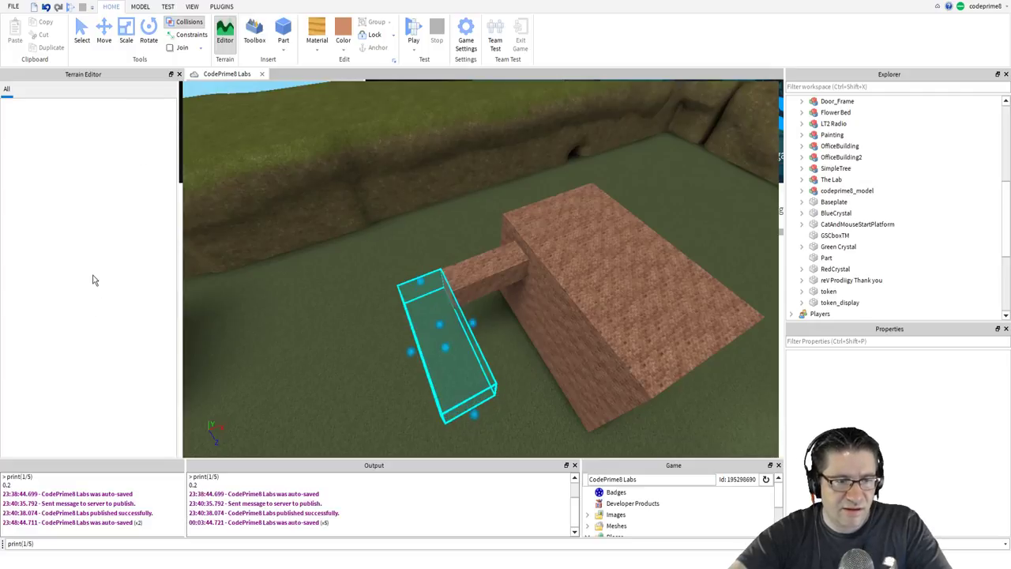
click(101, 398)
Examine the floating L-shaped brick beam from several sides, and show the properties of the Terrain object.
right_drag(466, 345, 464, 341)
scroll(465, 342, up, 3)
drag(463, 343, 432, 348)
right_drag(392, 334, 429, 349)
key(w)
key(w)
key(s)
scroll(833, 217, up, 8)
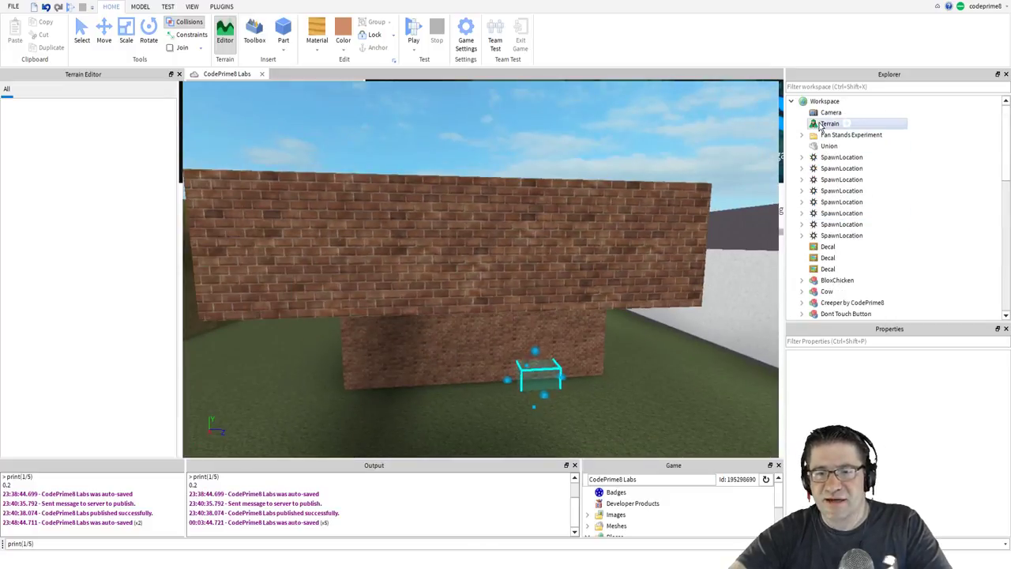
click(823, 124)
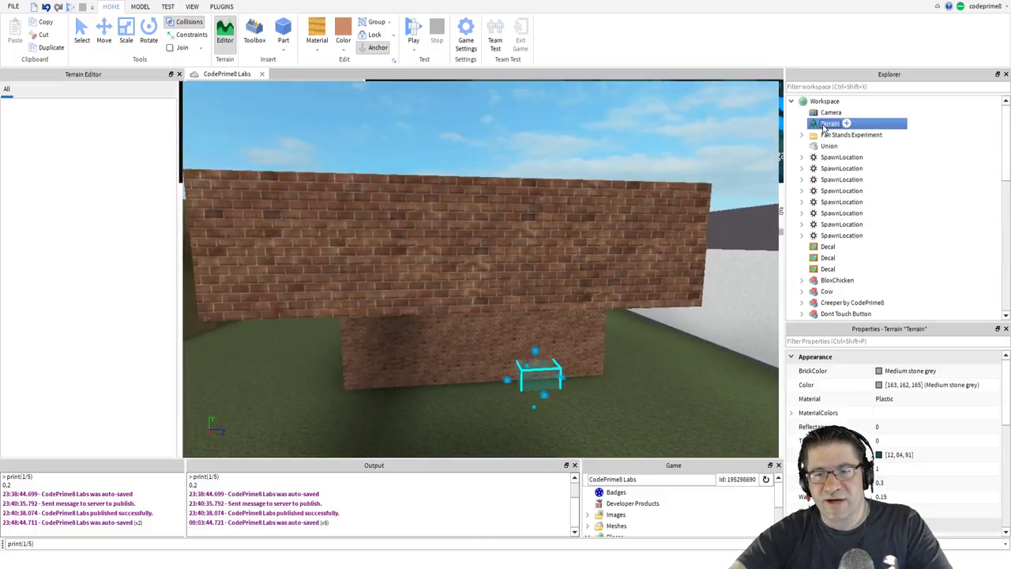
right_drag(605, 214, 587, 210)
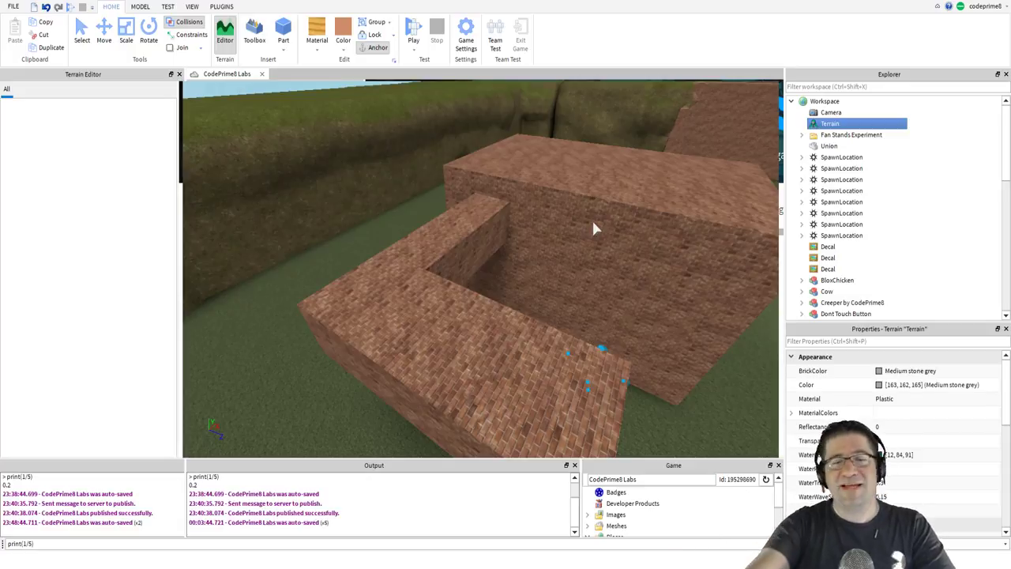
right_drag(432, 254, 432, 254)
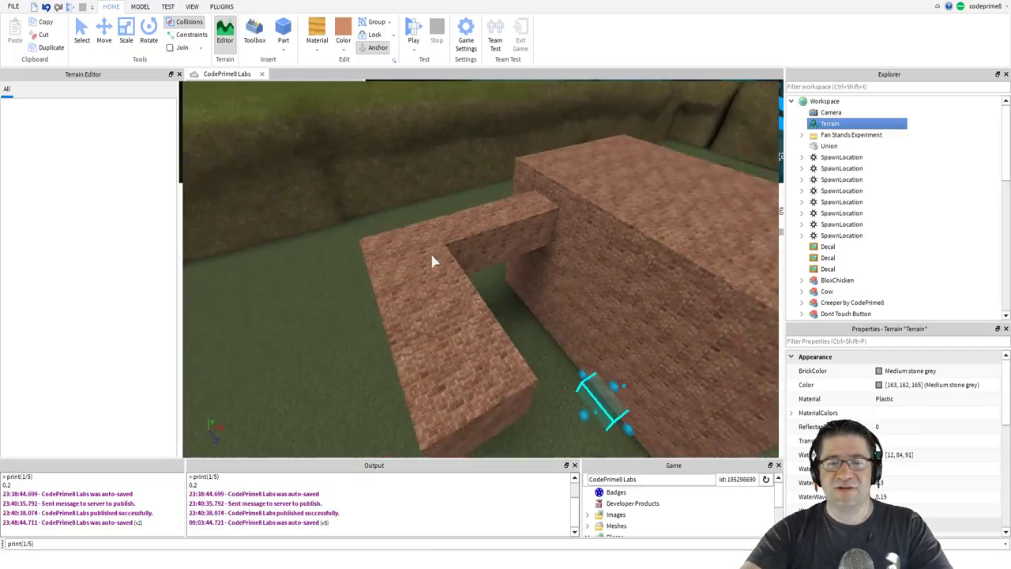
scroll(432, 262, down, 1)
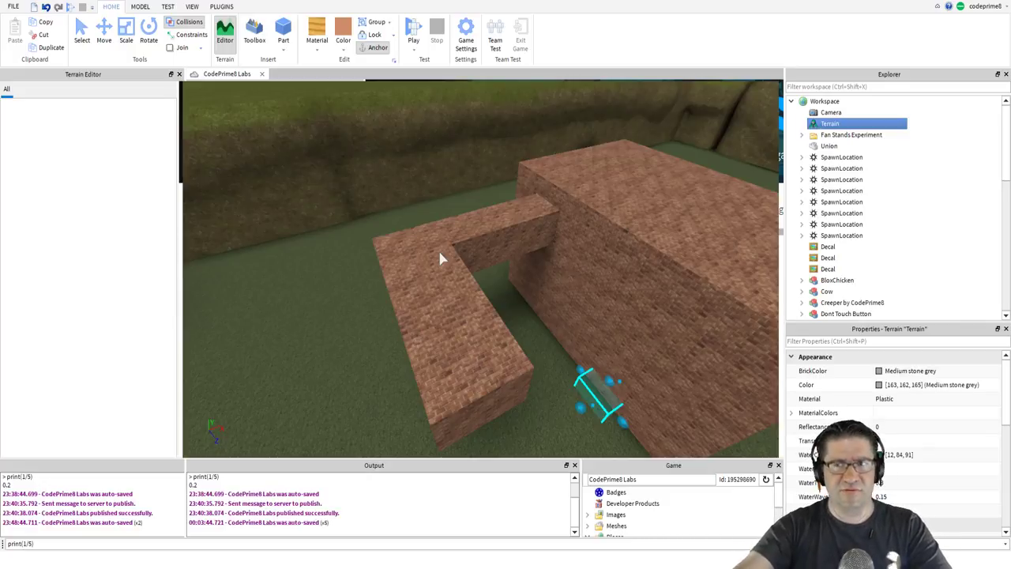
right_drag(380, 204, 376, 202)
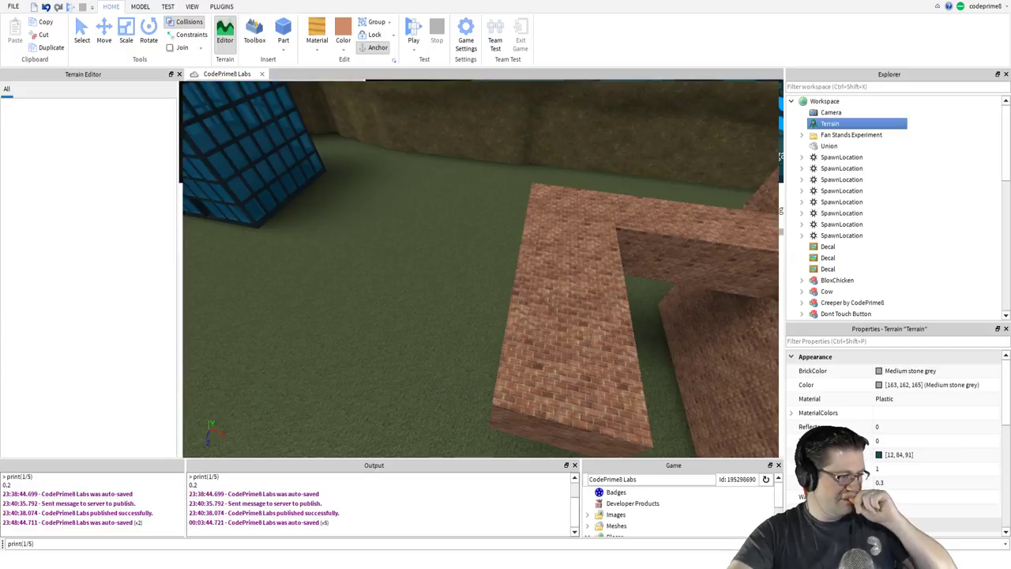
Approach the brick section of the hillside and examine its face and the transition to the grass.
right_drag(331, 226, 342, 264)
key(w)
key(w)
key(e)
key(w)
key(d)
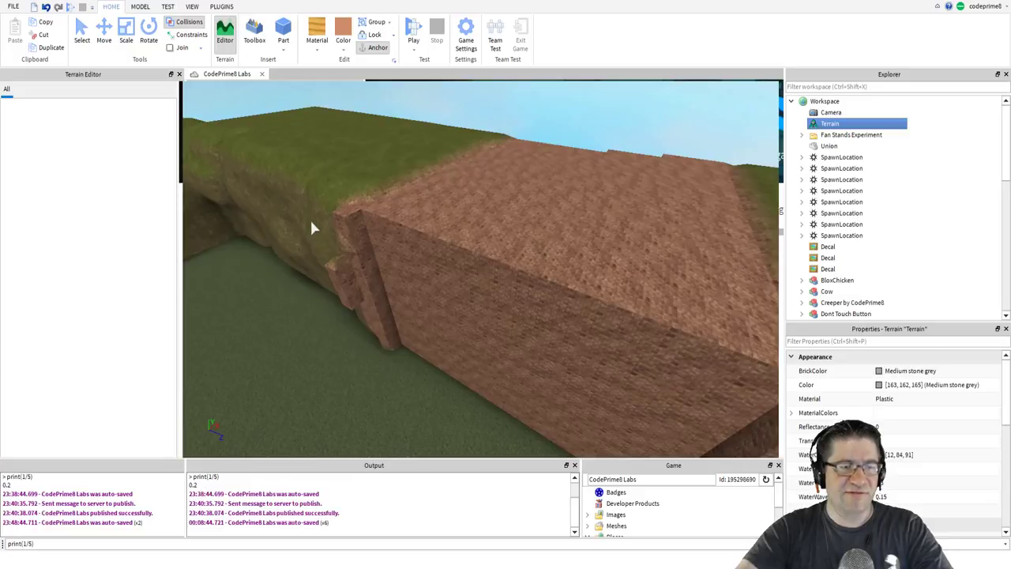
right_drag(310, 222, 310, 221)
key(a)
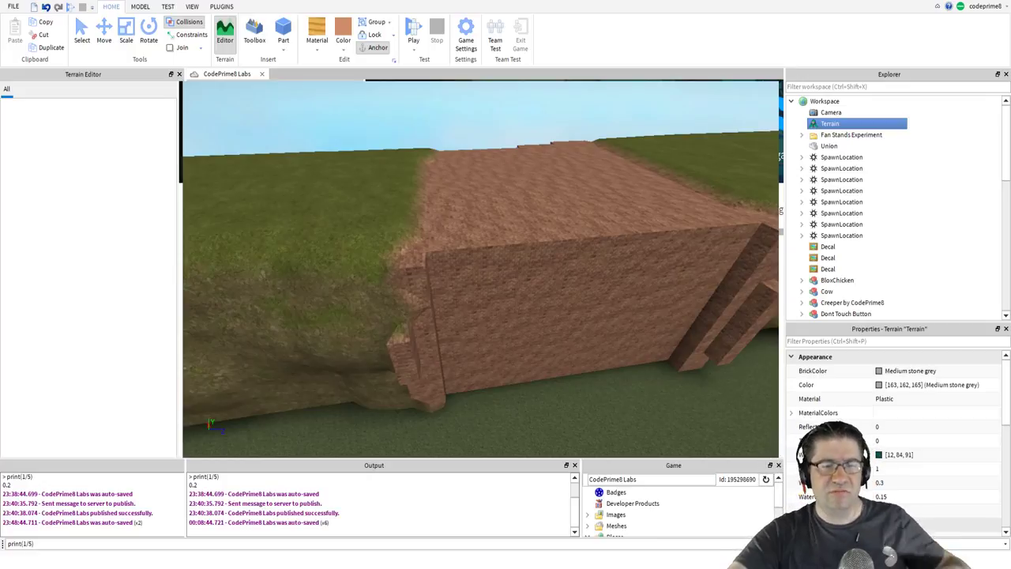
Return to the brick block and view it together with the cave, cliff and brick hillside from above the basin.
right_drag(532, 398, 525, 393)
key(w)
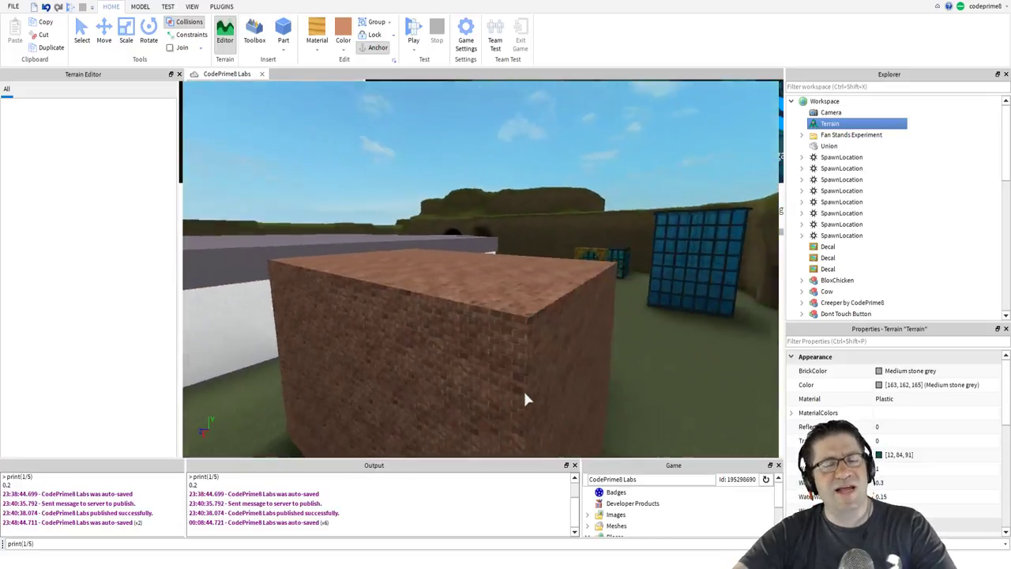
key(w)
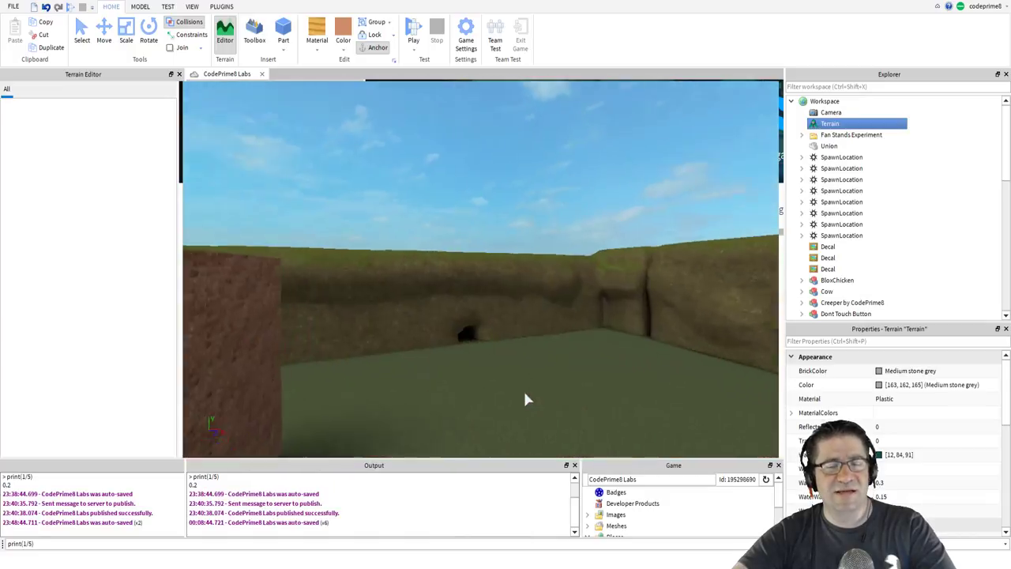
right_drag(525, 393, 524, 393)
key(s)
right_drag(540, 350, 540, 350)
key(a)
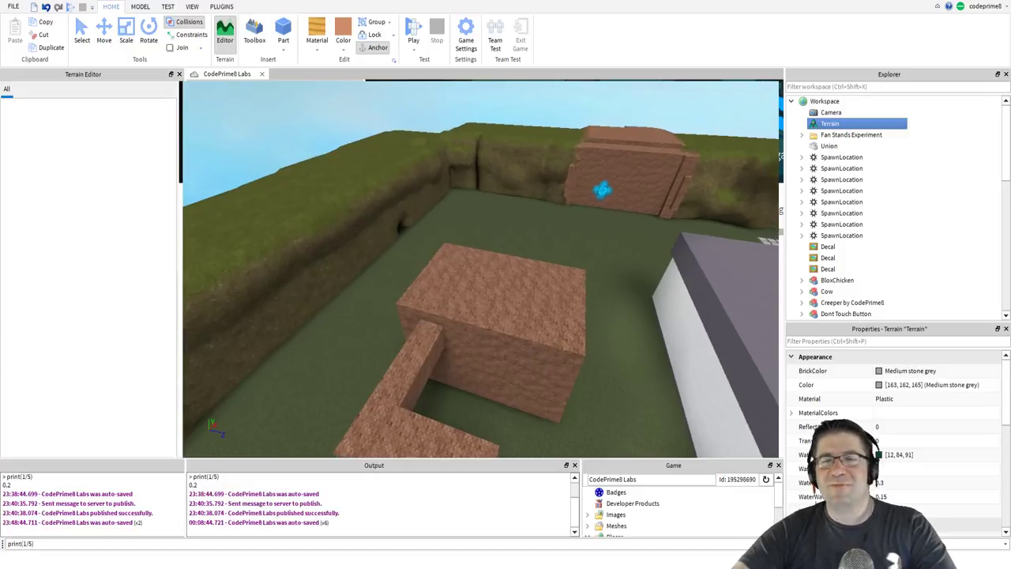